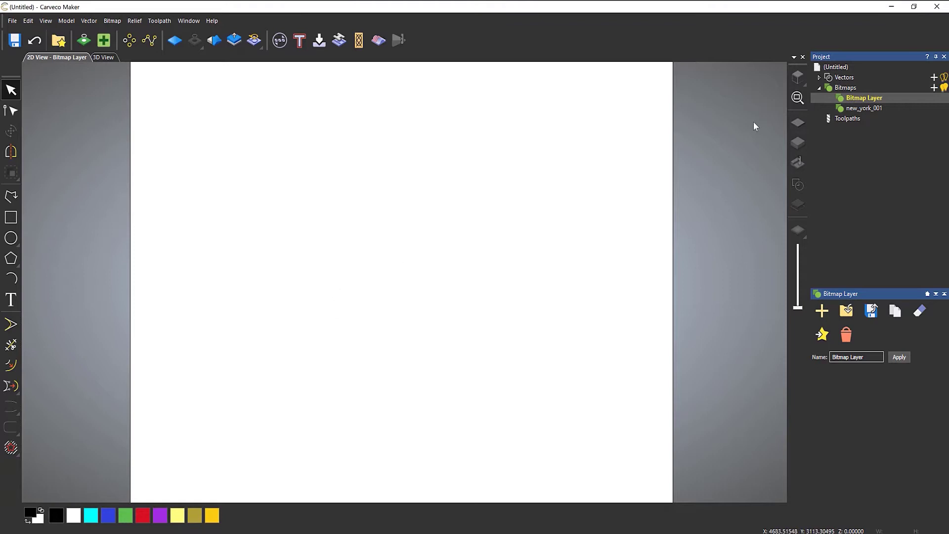
# Step: Show the new_york_001 bitmap and examine the pixel shades along the letter edges in the NEW YORK title
pyautogui.click(865, 108)
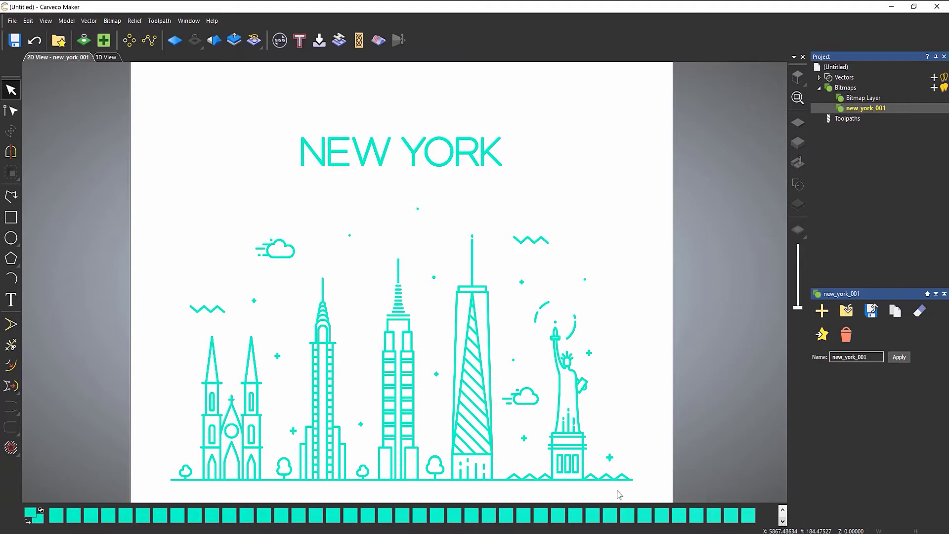
pyautogui.scroll(5, 481, 173)
pyautogui.scroll(5, 488, 238)
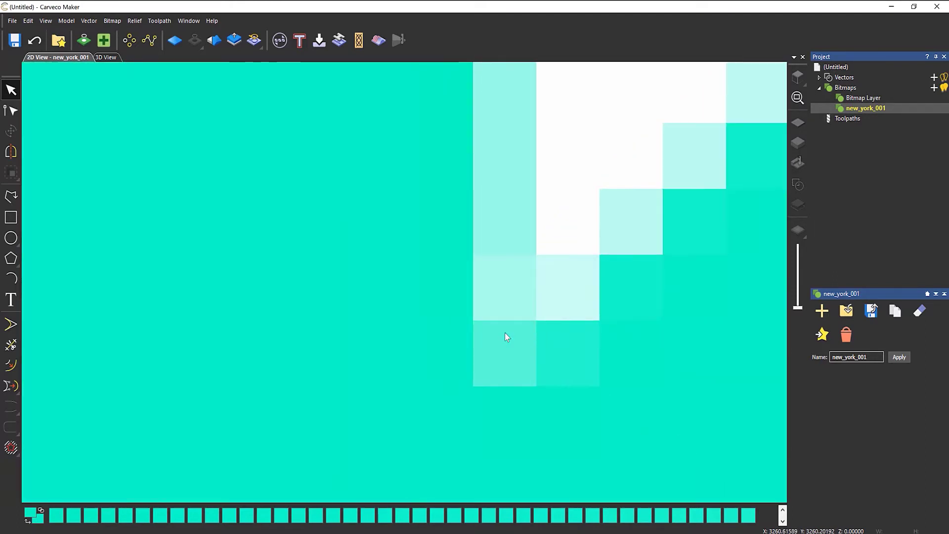
pyautogui.scroll(-2, 505, 333)
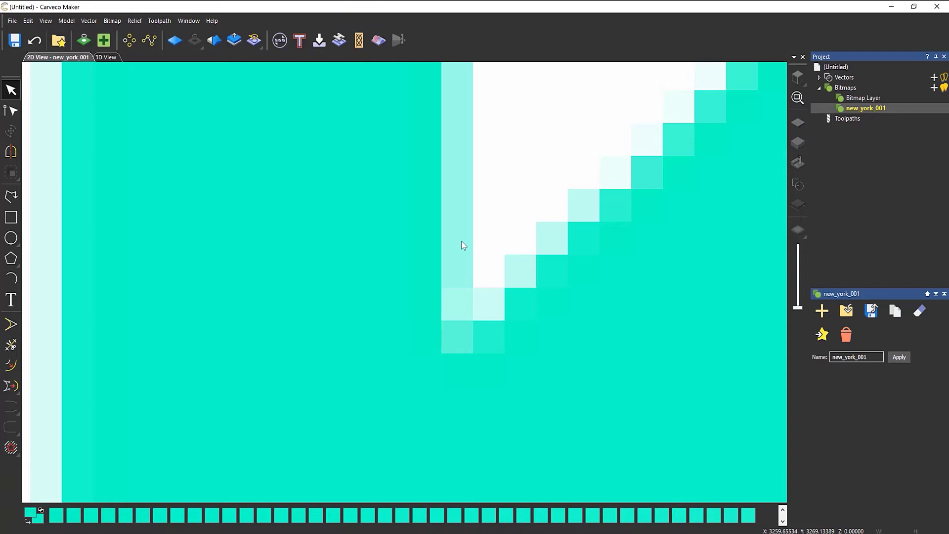
pyautogui.scroll(-10, 461, 241)
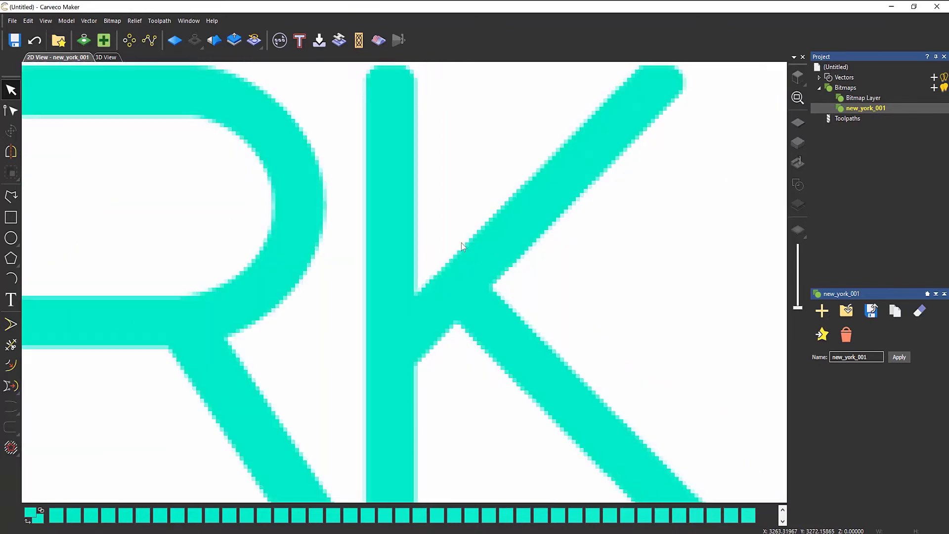
pyautogui.scroll(-3, 391, 255)
pyautogui.press('F3')
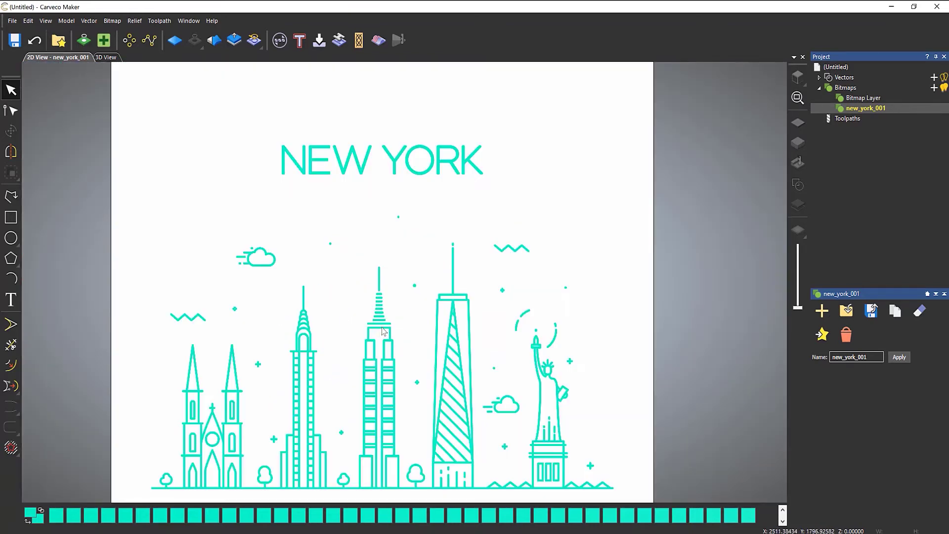
pyautogui.moveTo(533, 235); pyautogui.dragTo(544, 223, button='middle')
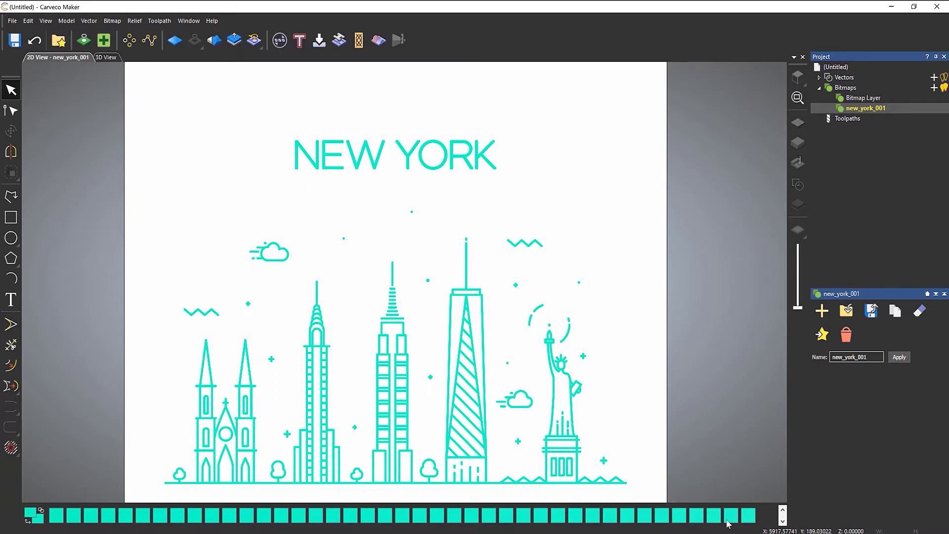
# Step: Compare the colour palette of Bitmap Layer with that of new_york_001, looking through to the last row of swatches
pyautogui.click(858, 98)
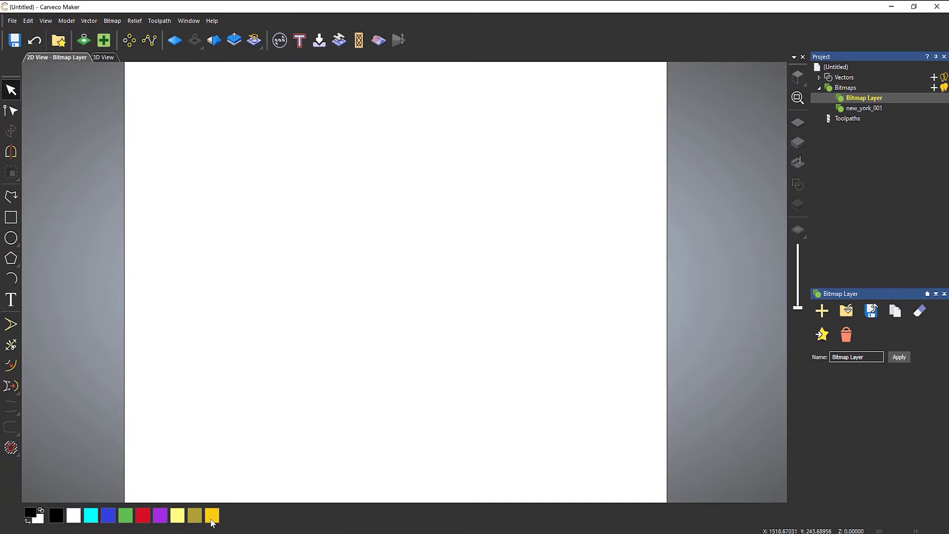
pyautogui.click(862, 109)
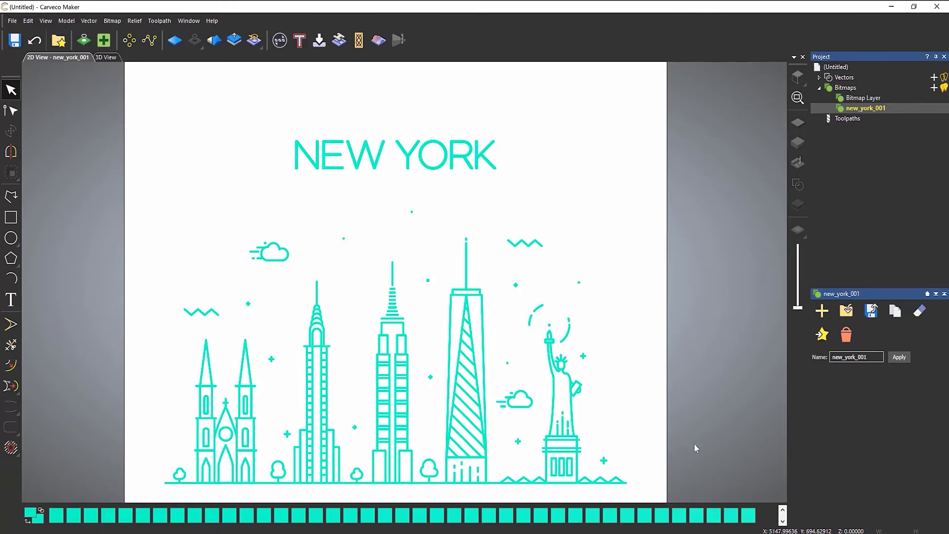
pyautogui.click(782, 522)
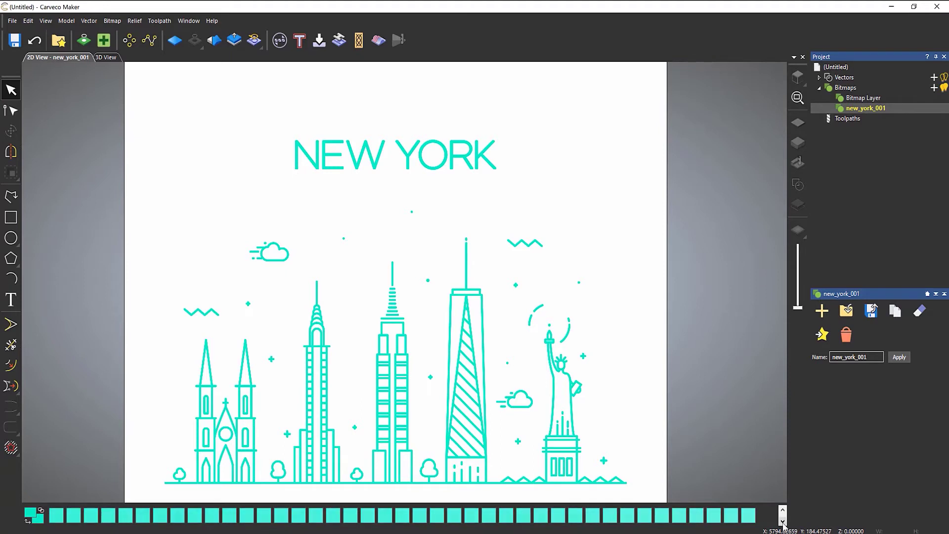
pyautogui.click(782, 511)
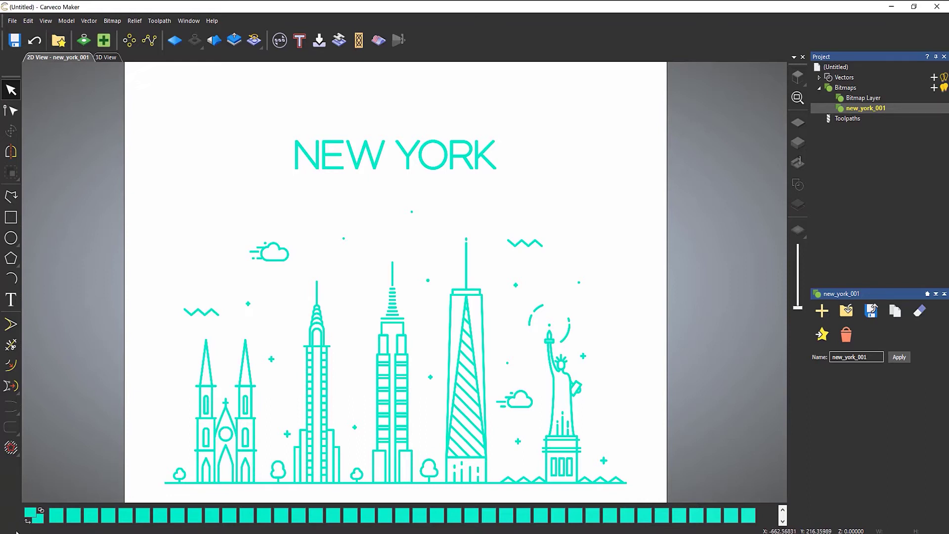
pyautogui.click(782, 521)
pyautogui.click(781, 522)
pyautogui.click(782, 521)
pyautogui.click(782, 521)
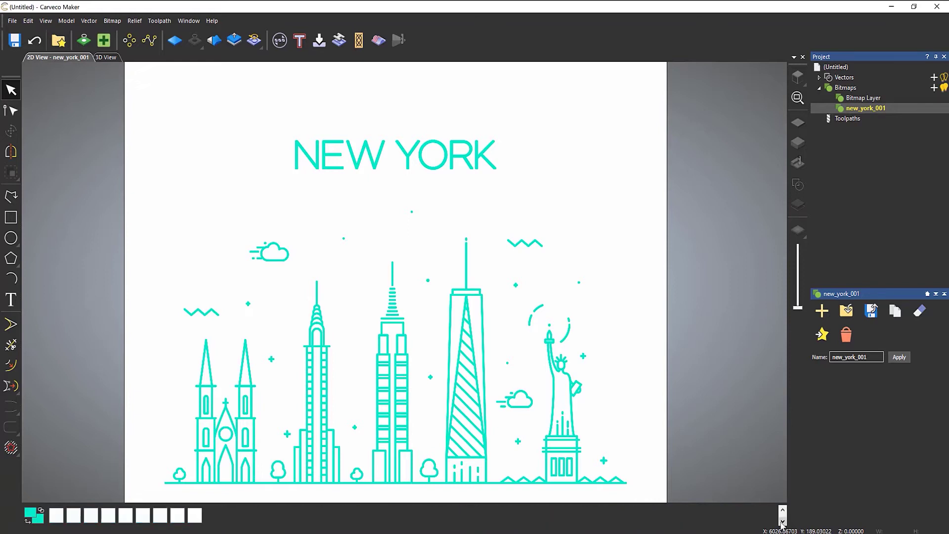
# Step: Assign white swatches as primary and secondary colours for new_york_001, and red as primary and pale yellow as secondary for Bitmap Layer
pyautogui.click(144, 518)
pyautogui.rightClick(199, 517)
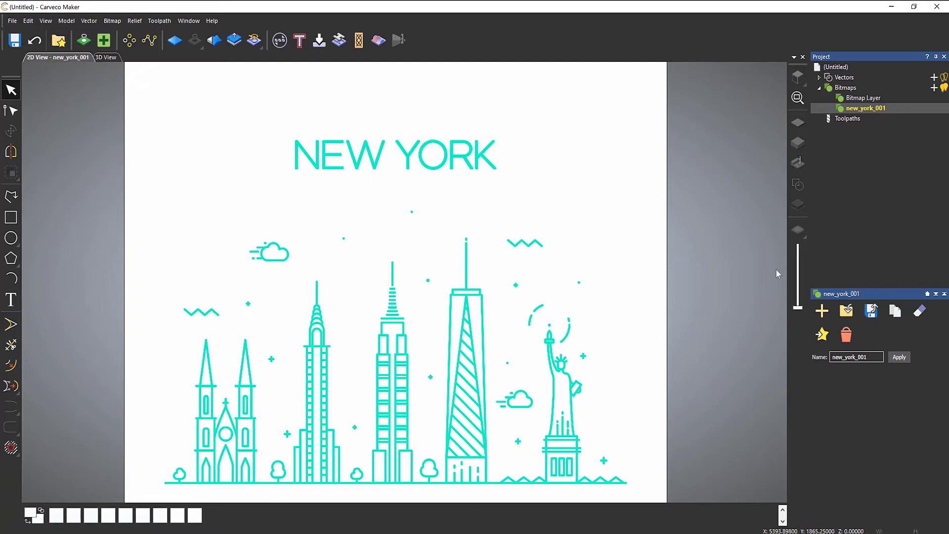
pyautogui.click(864, 98)
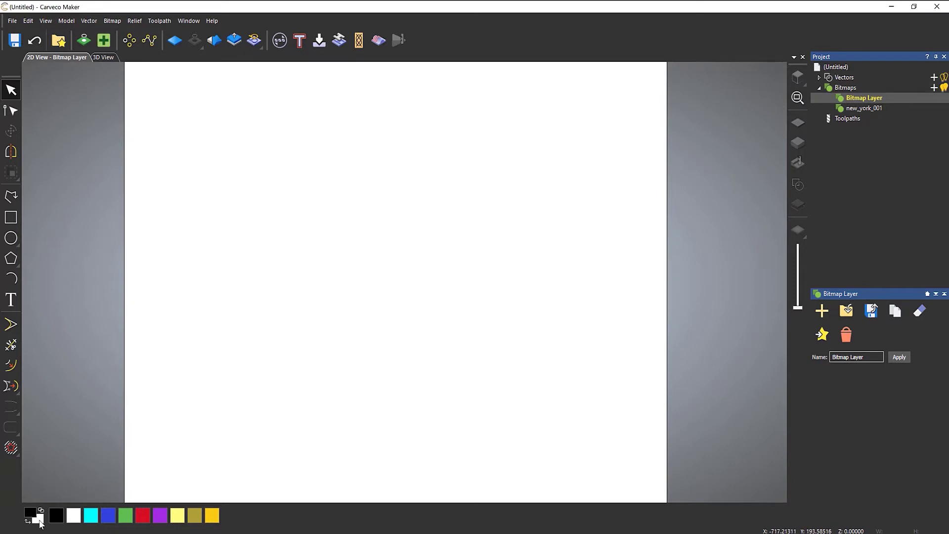
pyautogui.click(141, 519)
pyautogui.rightClick(178, 516)
# Step: Make the first teal swatch the primary colour of new_york_001 and link it with the white secondary colour
pyautogui.click(861, 106)
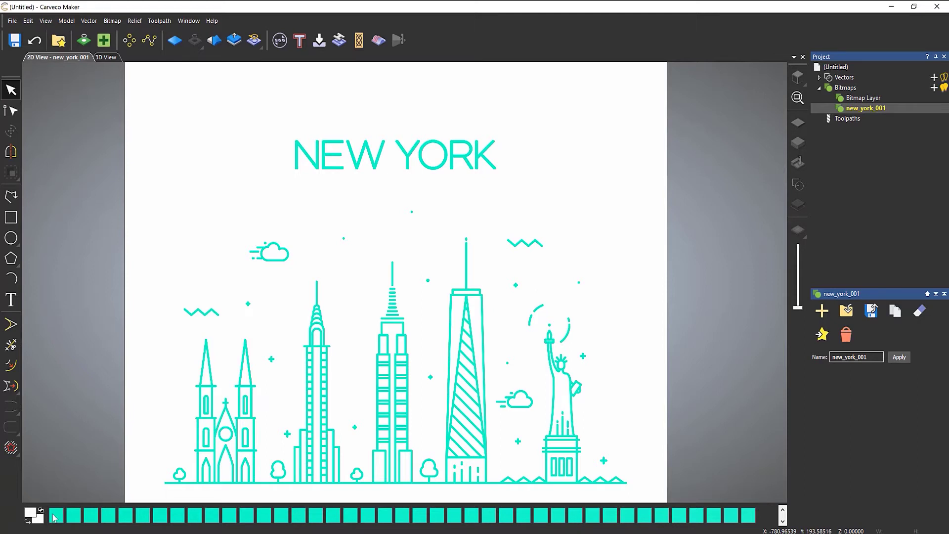
pyautogui.click(55, 516)
pyautogui.click(41, 513)
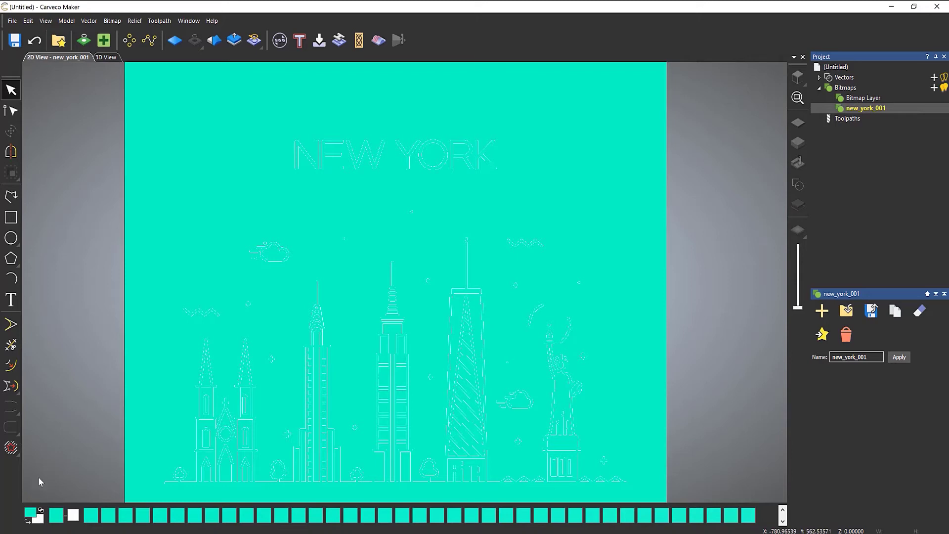
# Step: Reset all colour links in the new_york_001 bitmap
pyautogui.rightClick(39, 519)
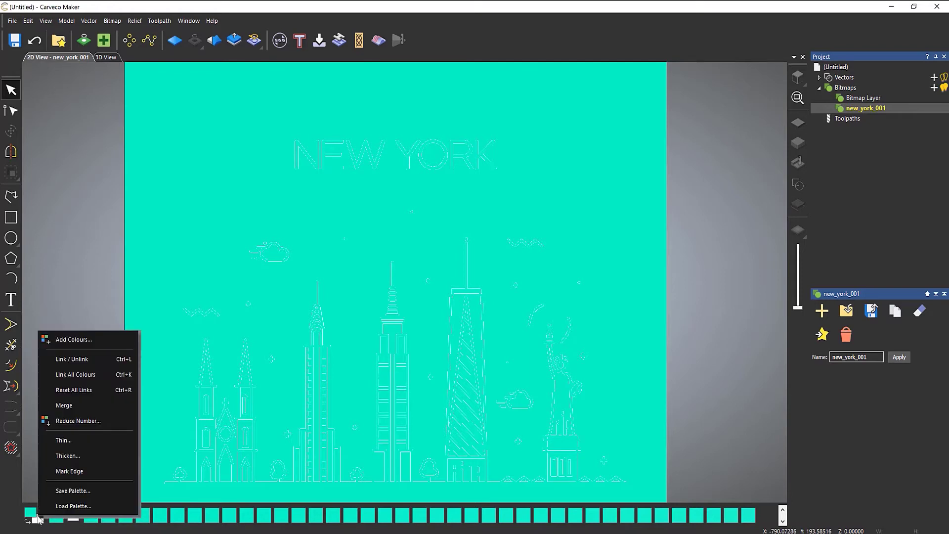
pyautogui.click(117, 22)
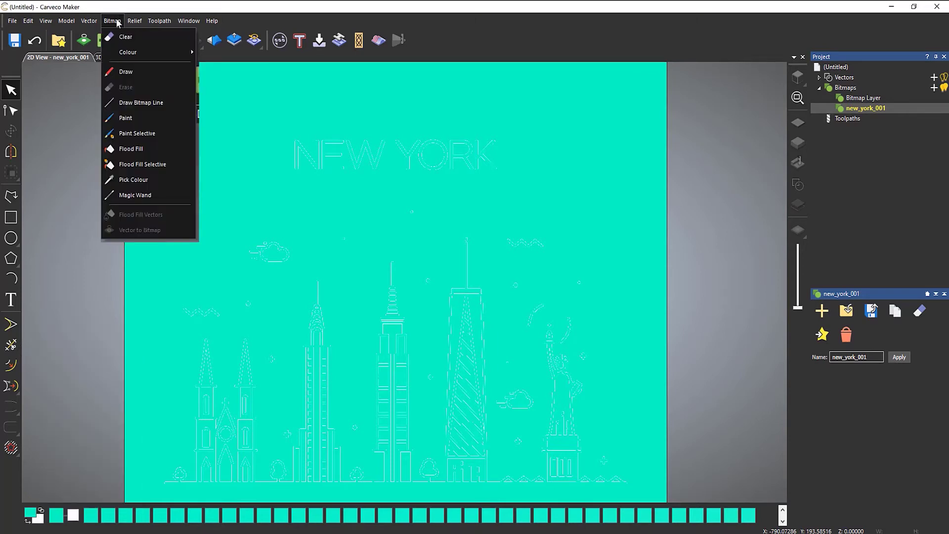
pyautogui.moveTo(149, 57)
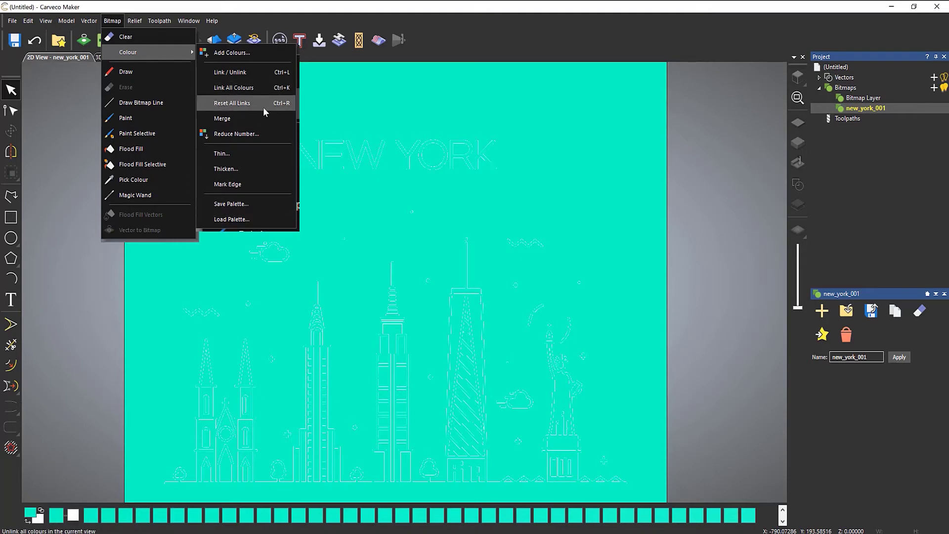
pyautogui.click(238, 103)
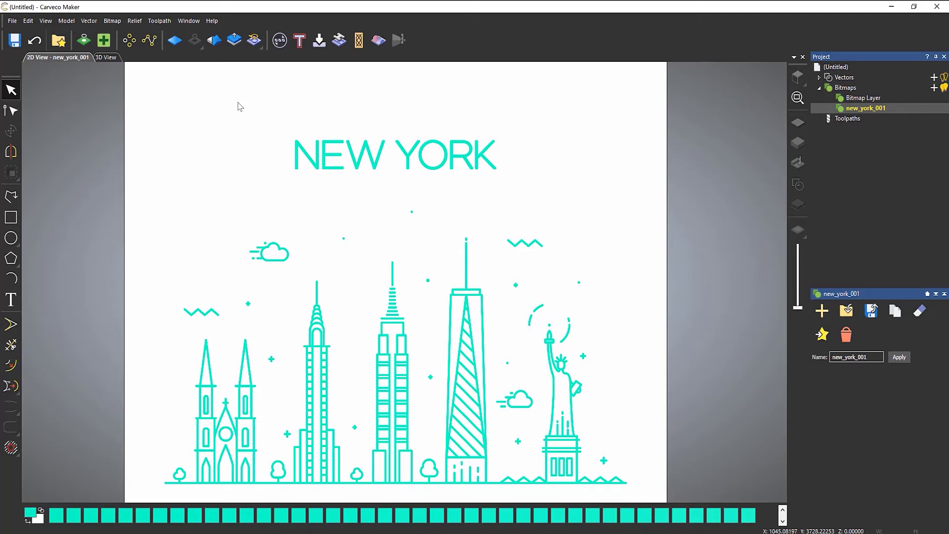
pyautogui.click(120, 22)
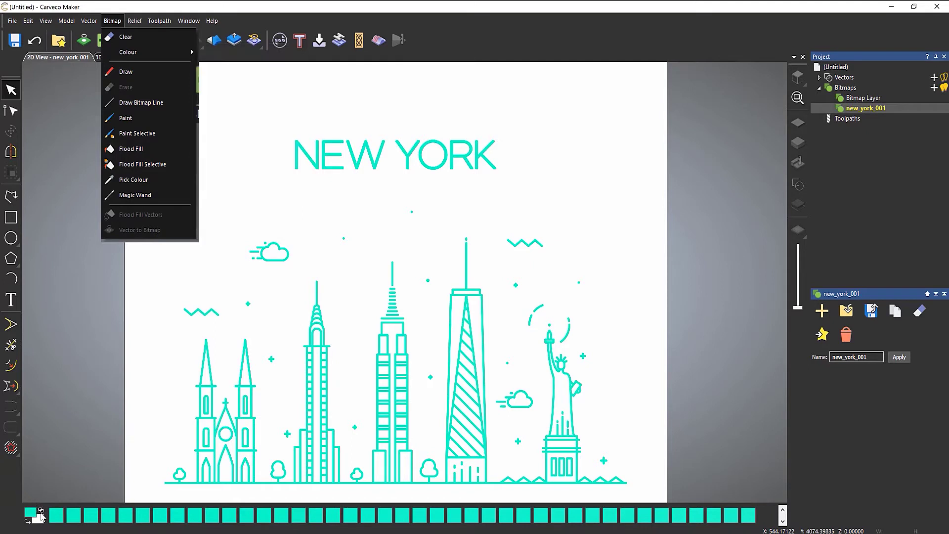
pyautogui.click(39, 480)
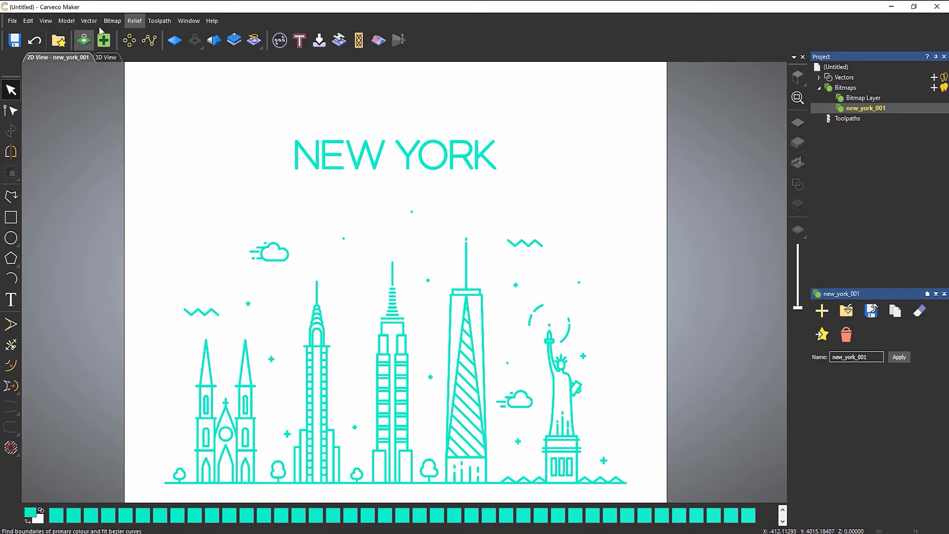
pyautogui.click(135, 21)
pyautogui.moveTo(117, 22)
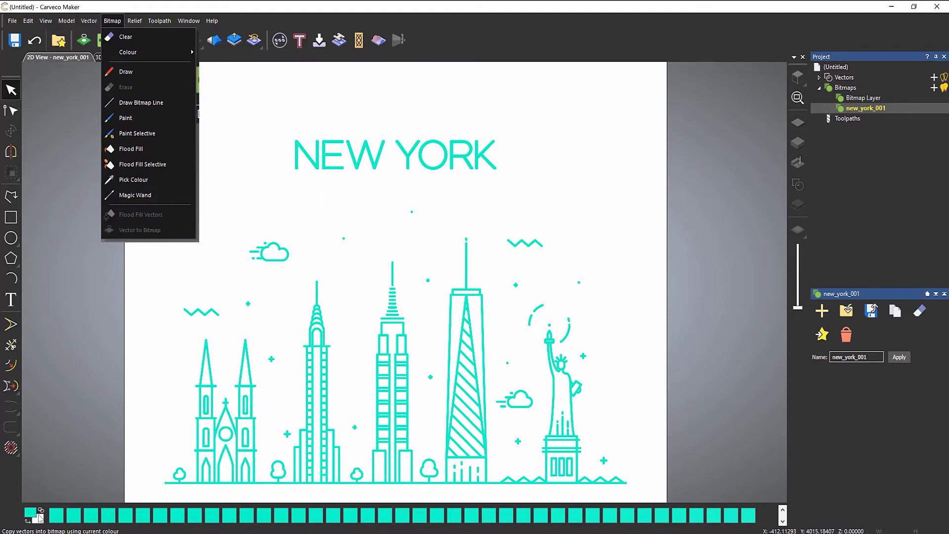
# Step: Toggle the link between the teal primary colour and the white secondary colour on and off several times, ending with them unlinked
pyautogui.rightClick(40, 518)
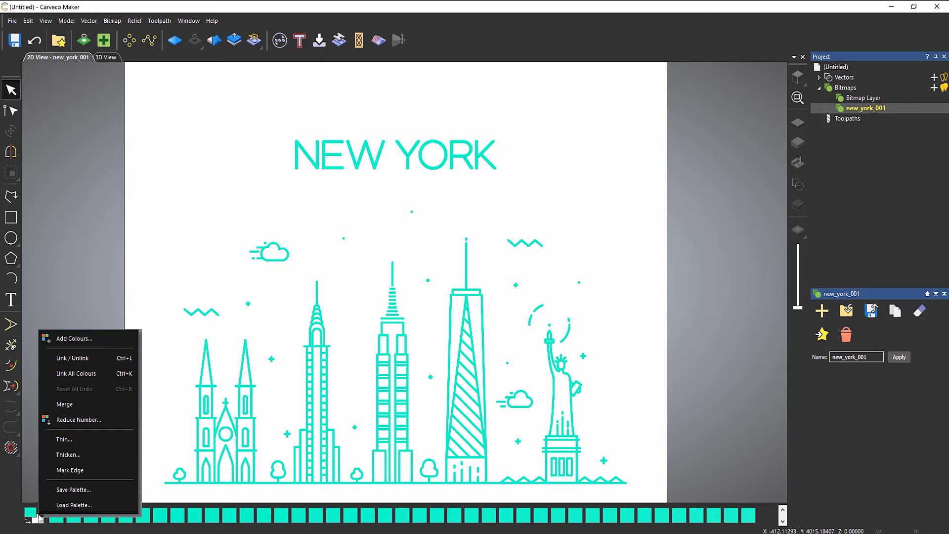
pyautogui.click(90, 358)
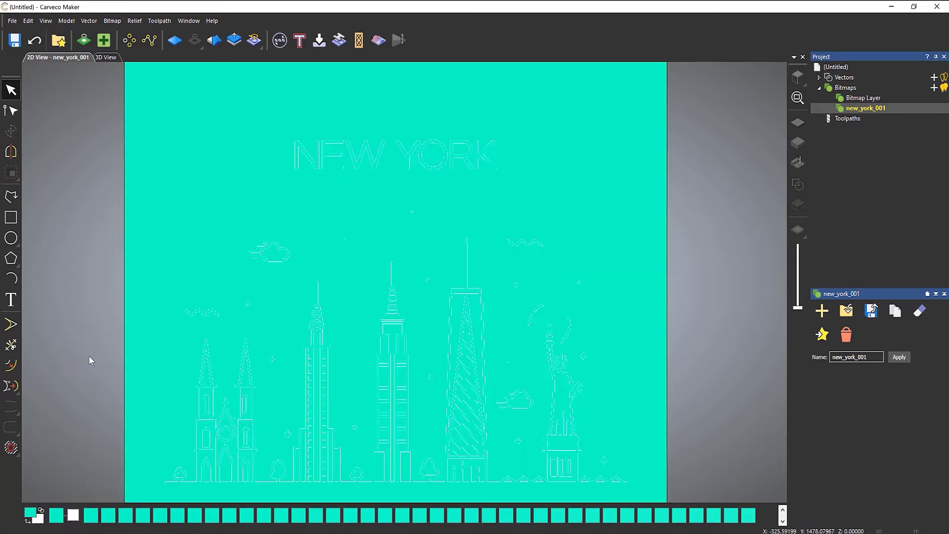
pyautogui.click(41, 511)
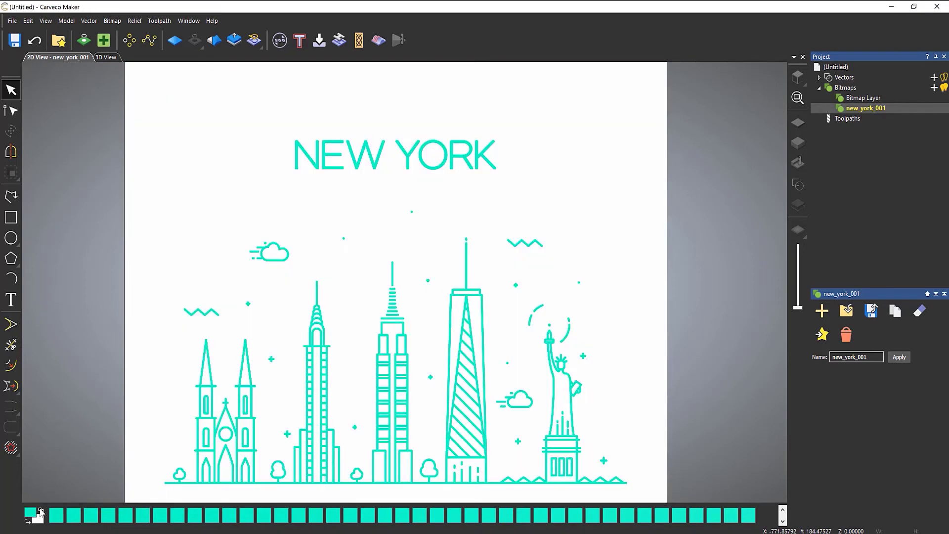
pyautogui.click(41, 511)
pyautogui.click(41, 511)
pyautogui.click(41, 511)
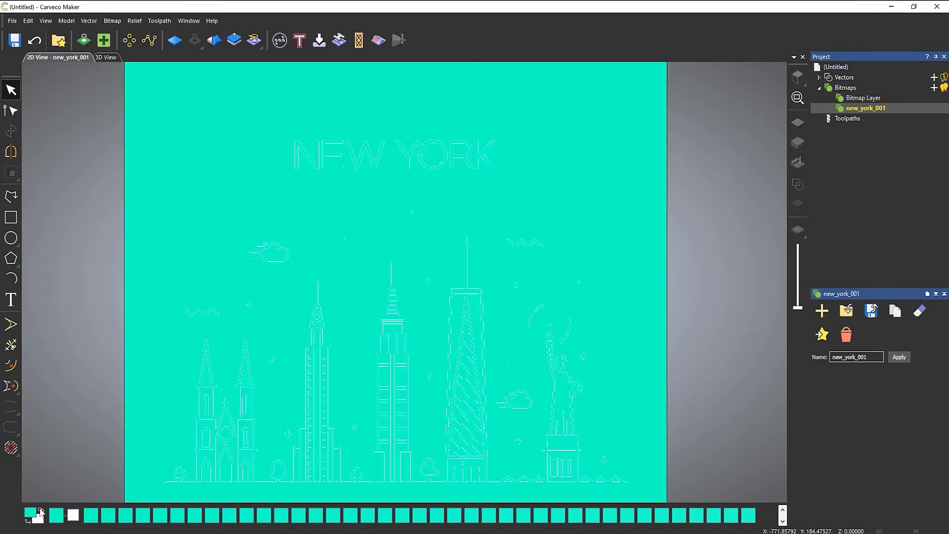
pyautogui.click(41, 511)
pyautogui.click(41, 511)
pyautogui.rightClick(37, 520)
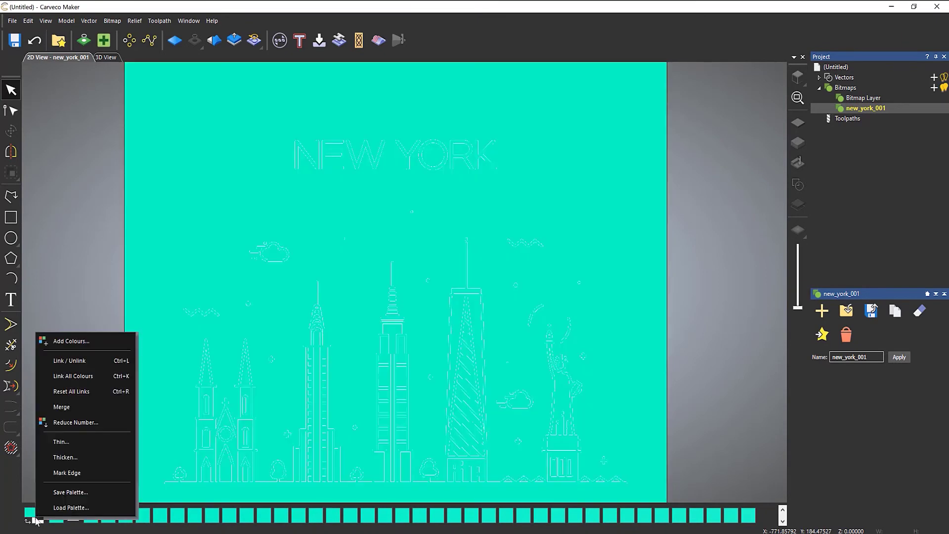
pyautogui.click(78, 357)
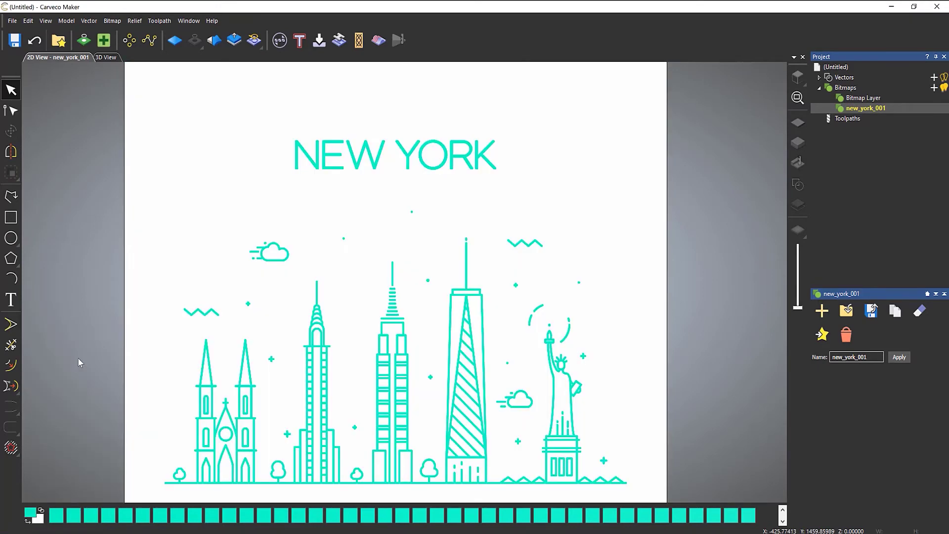
# Step: Link all colours except the white secondary to the teal primary, and reset all links again
pyautogui.rightClick(40, 515)
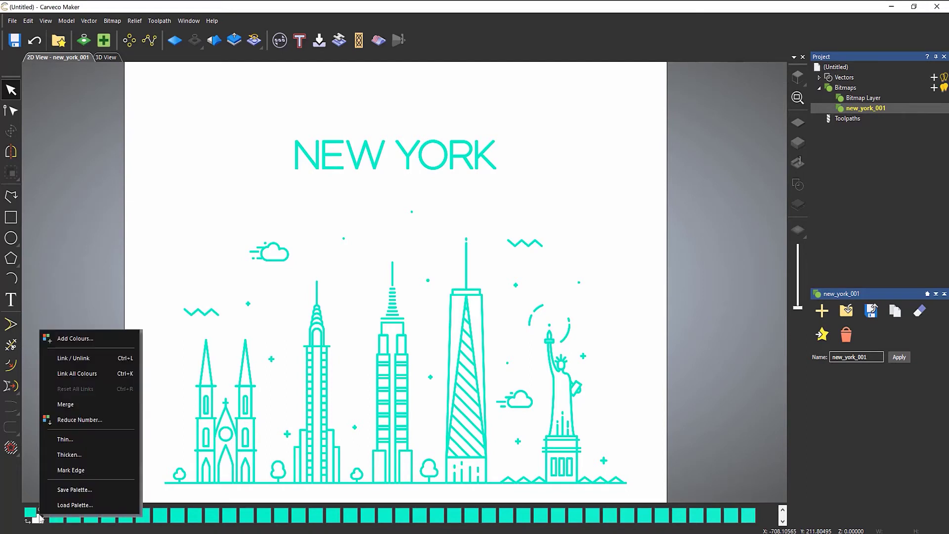
pyautogui.click(82, 374)
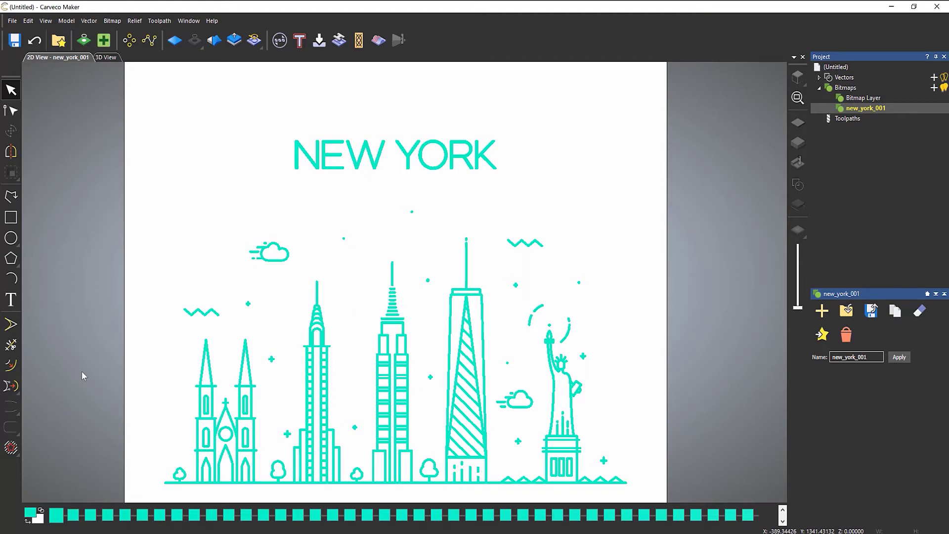
pyautogui.rightClick(32, 512)
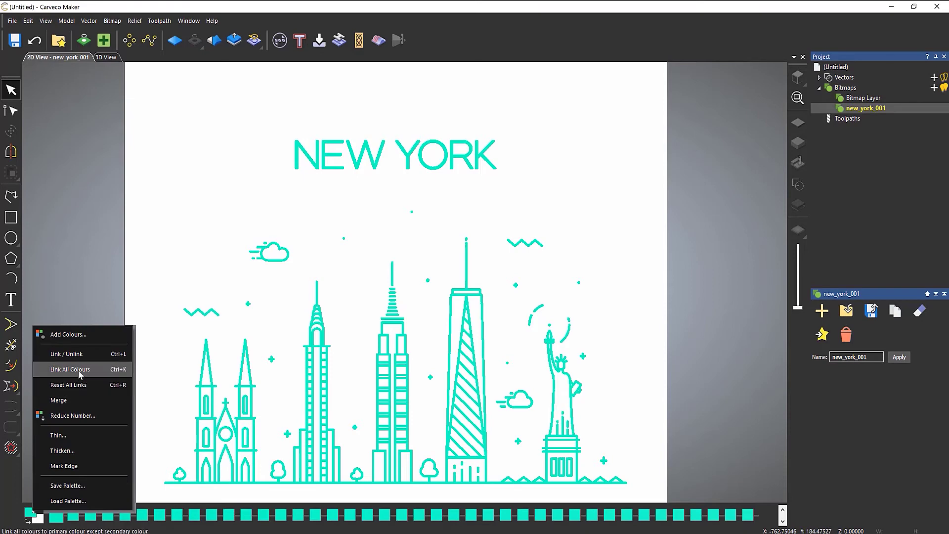
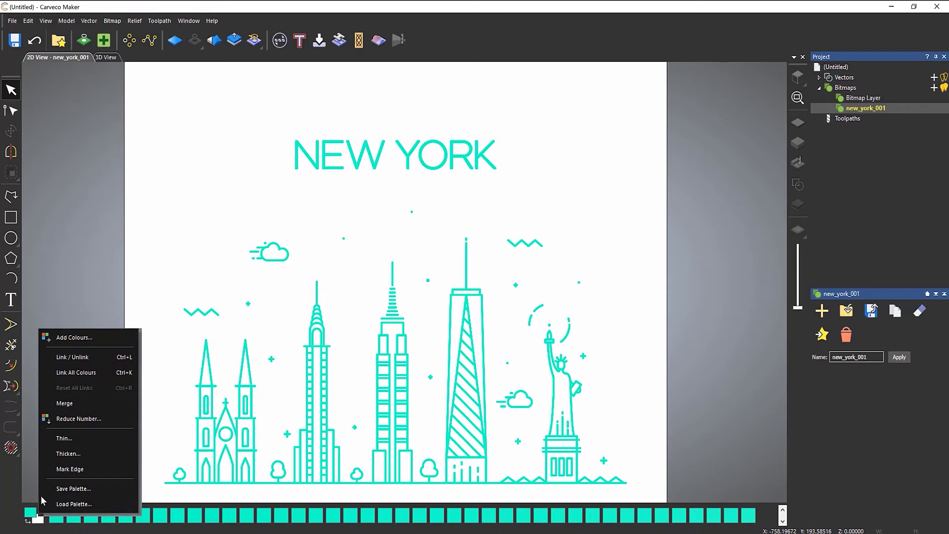
# Step: Try merging the white secondary colour with the teal primary colour, and undo the merge
pyautogui.click(75, 401)
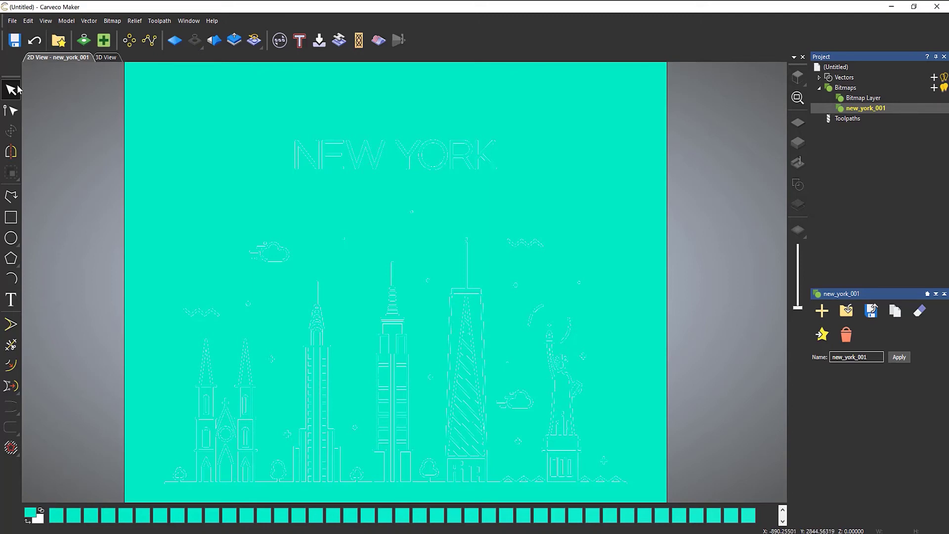
pyautogui.click(34, 42)
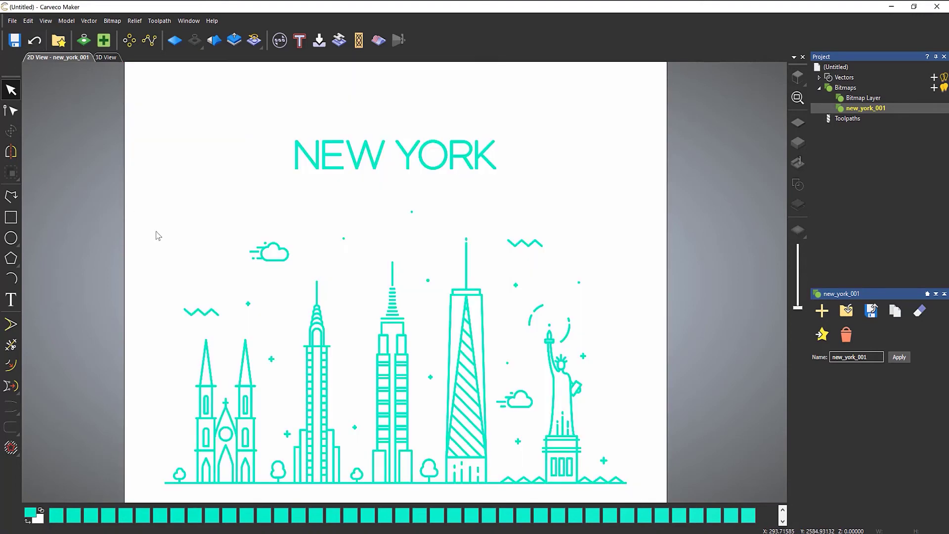
# Step: Reduce the new_york_001 bitmap to a maximum of 2 colours
pyautogui.rightClick(33, 511)
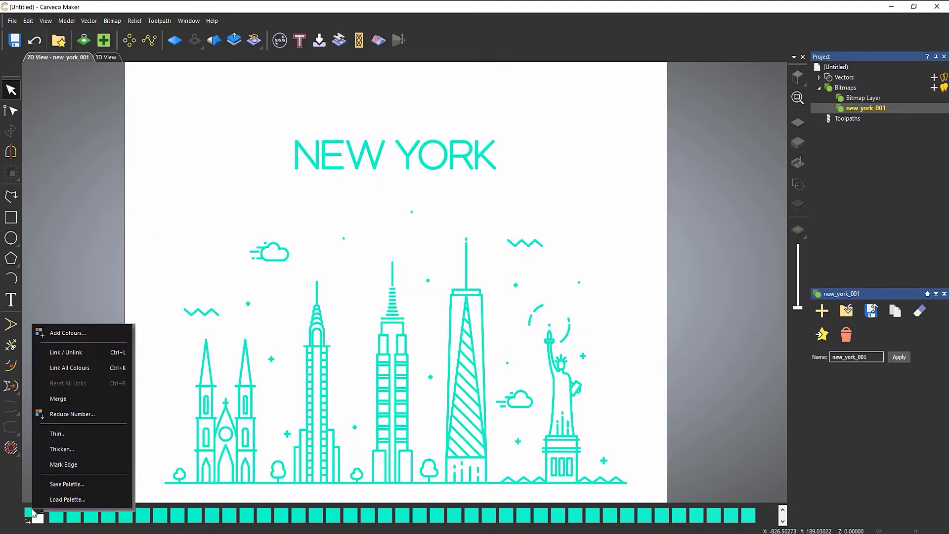
pyautogui.click(78, 417)
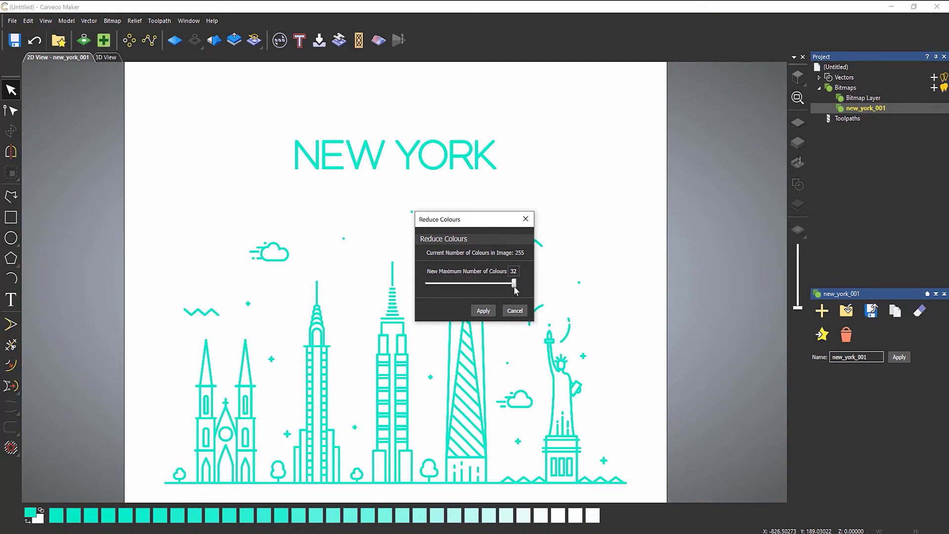
pyautogui.moveTo(514, 286); pyautogui.dragTo(425, 286)
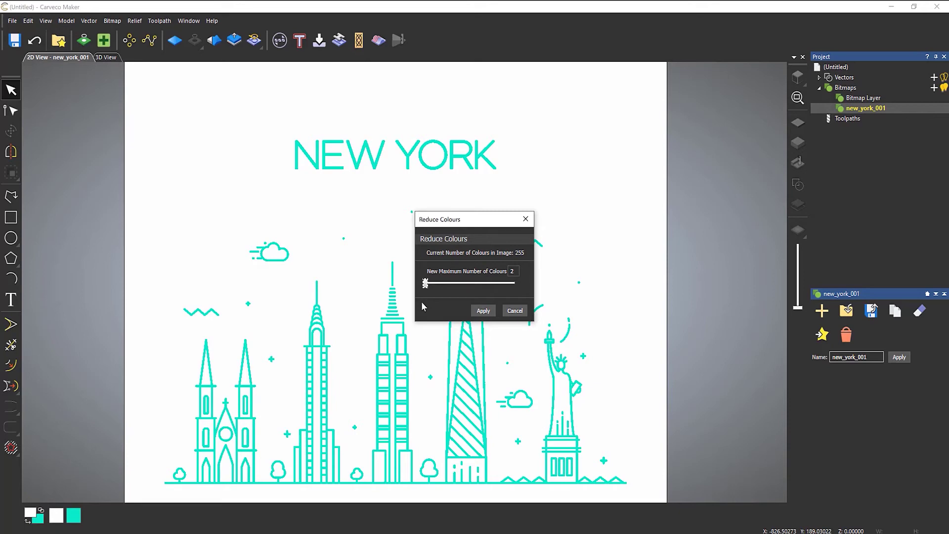
pyautogui.click(484, 311)
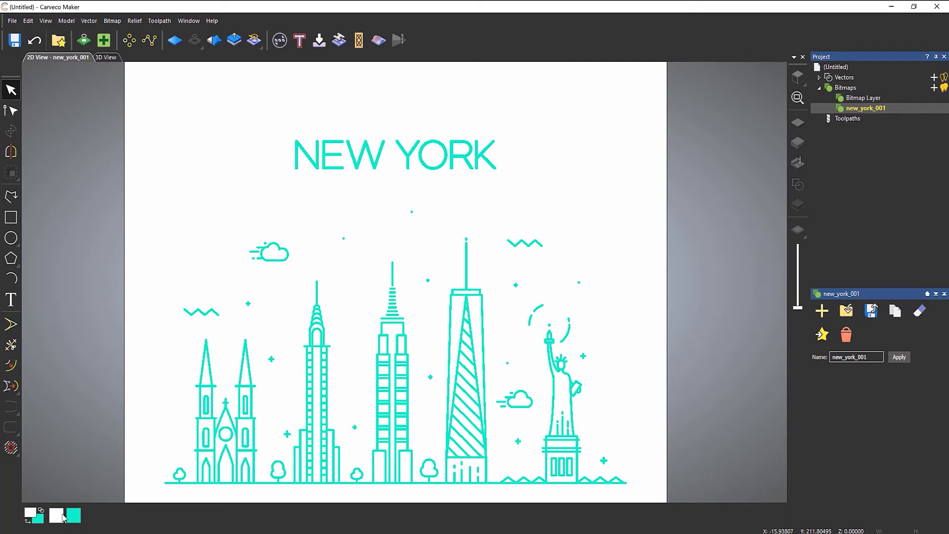
# Step: Add the preset green (R 94, G 190, B 80) to the custom colours and the bitmap's palette
pyautogui.rightClick(33, 514)
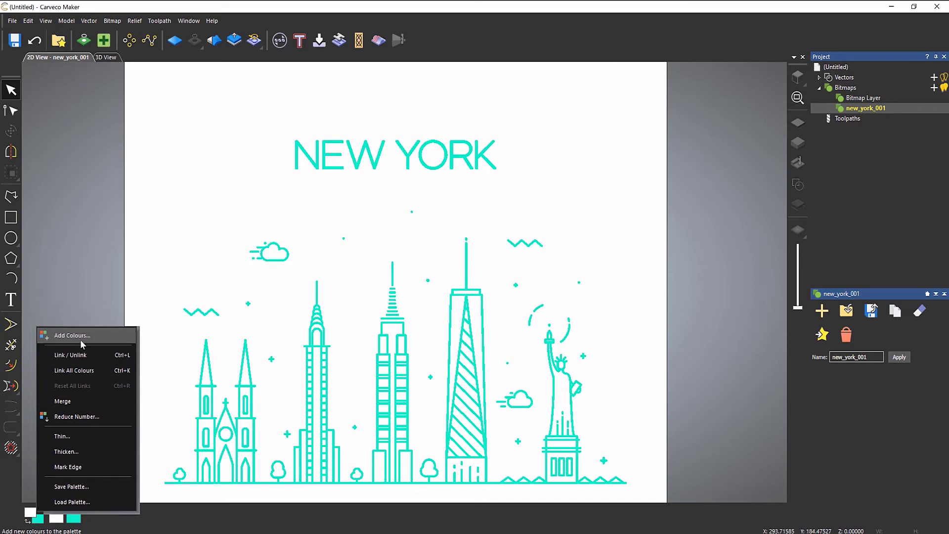
pyautogui.click(80, 339)
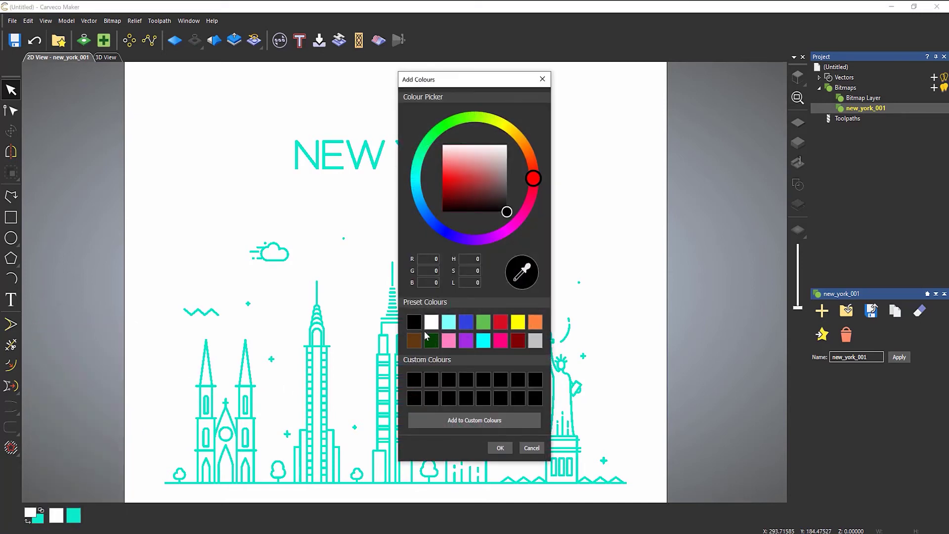
pyautogui.click(483, 323)
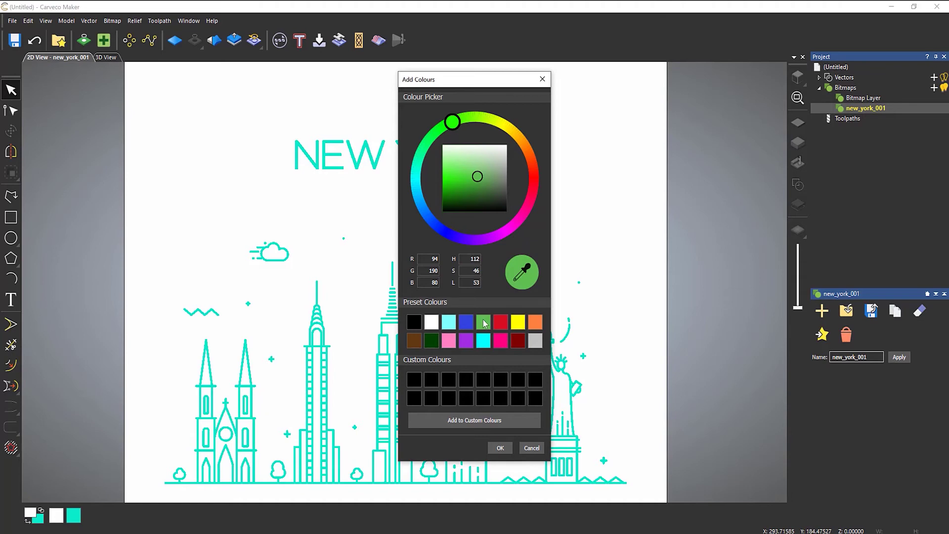
pyautogui.click(468, 422)
pyautogui.click(498, 448)
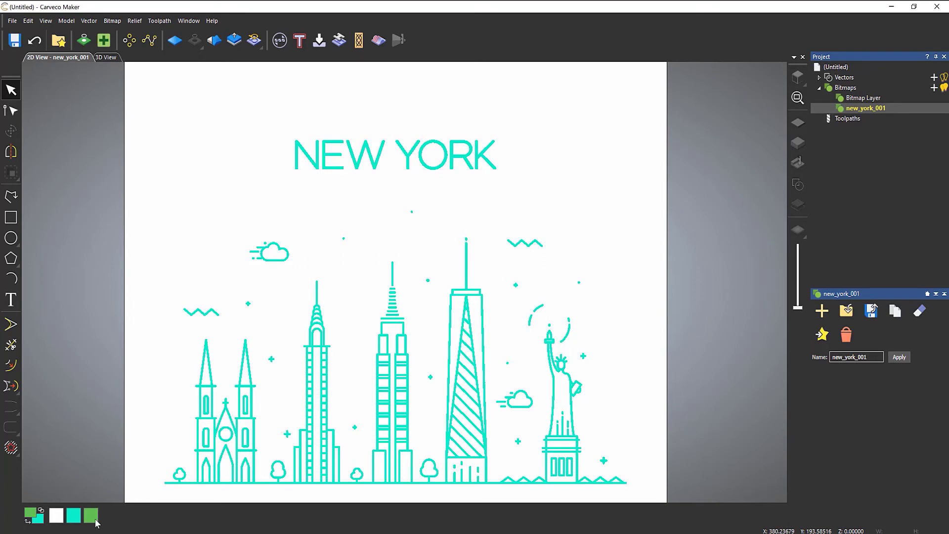
pyautogui.rightClick(189, 523)
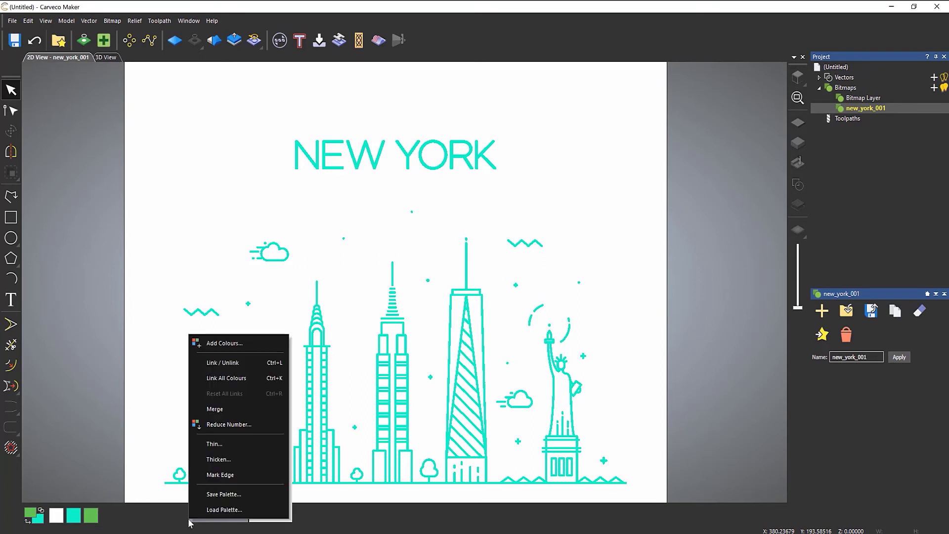
pyautogui.rightClick(165, 517)
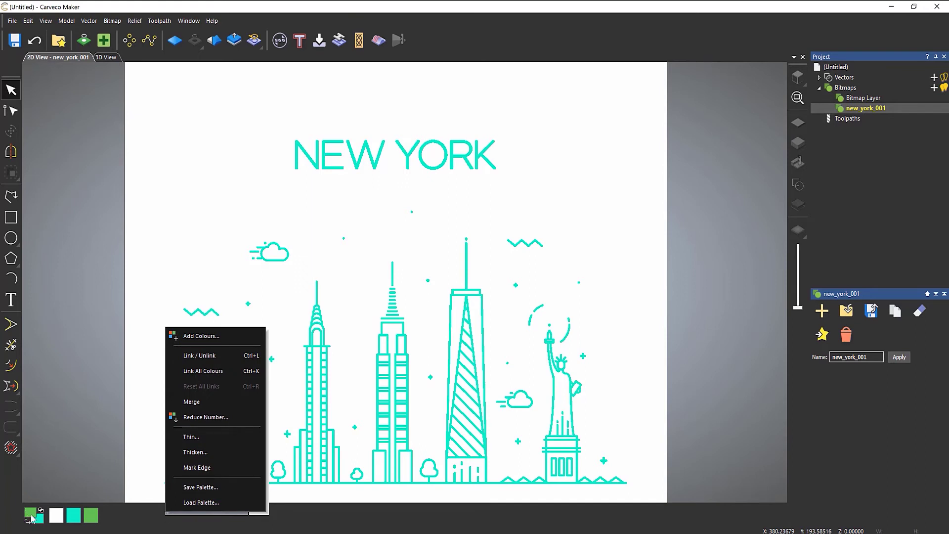
pyautogui.rightClick(329, 523)
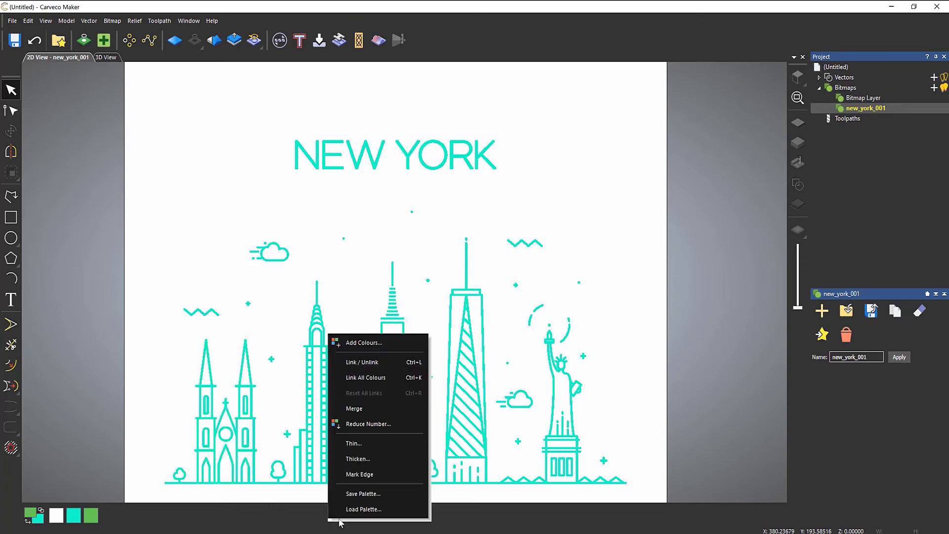
pyautogui.rightClick(481, 519)
pyautogui.rightClick(660, 514)
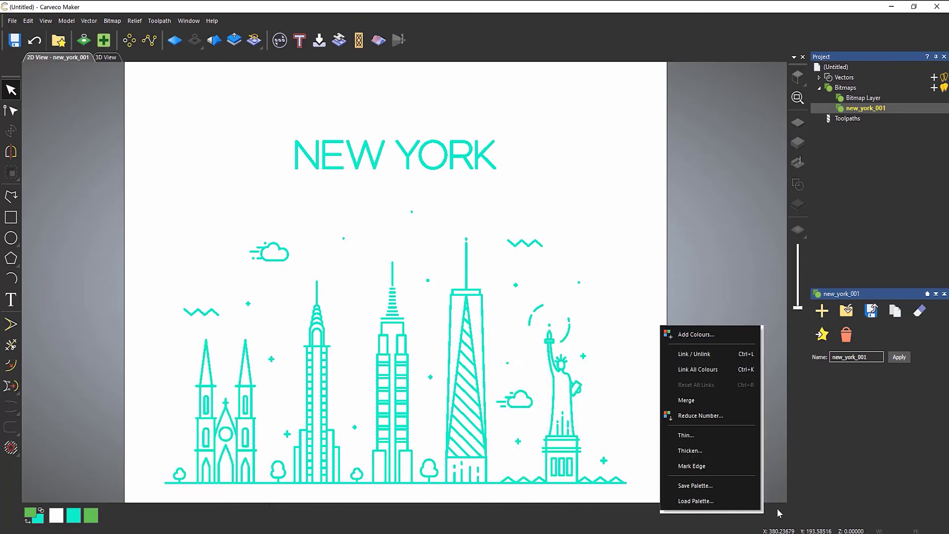
pyautogui.rightClick(782, 510)
pyautogui.rightClick(340, 514)
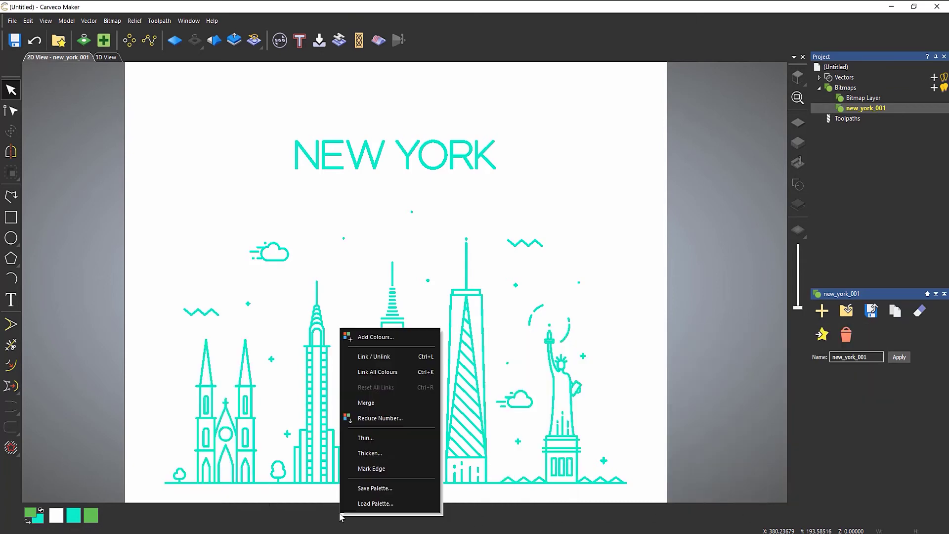
pyautogui.rightClick(341, 531)
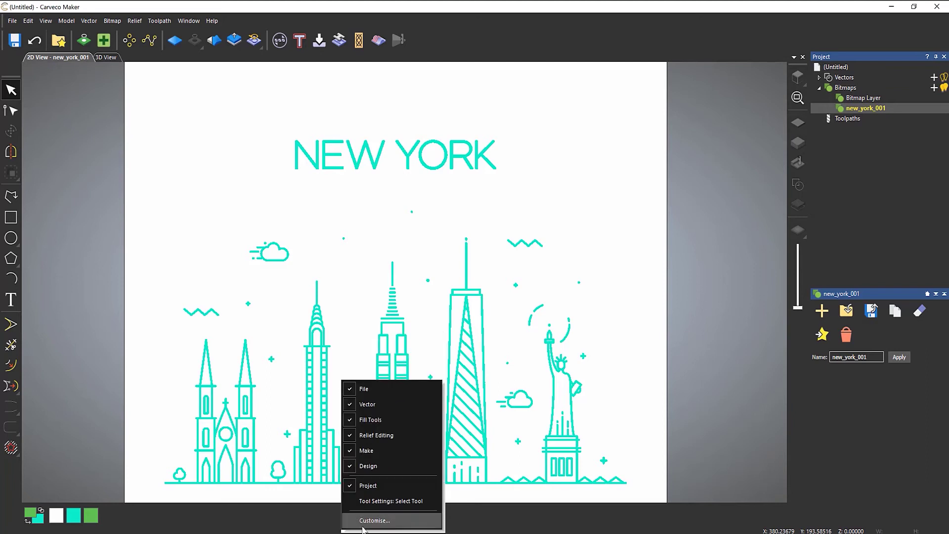
pyautogui.click(303, 512)
# Step: Mix a light green (R 194, G 255, B 184) and add it to the custom colours and the palette
pyautogui.rightClick(303, 513)
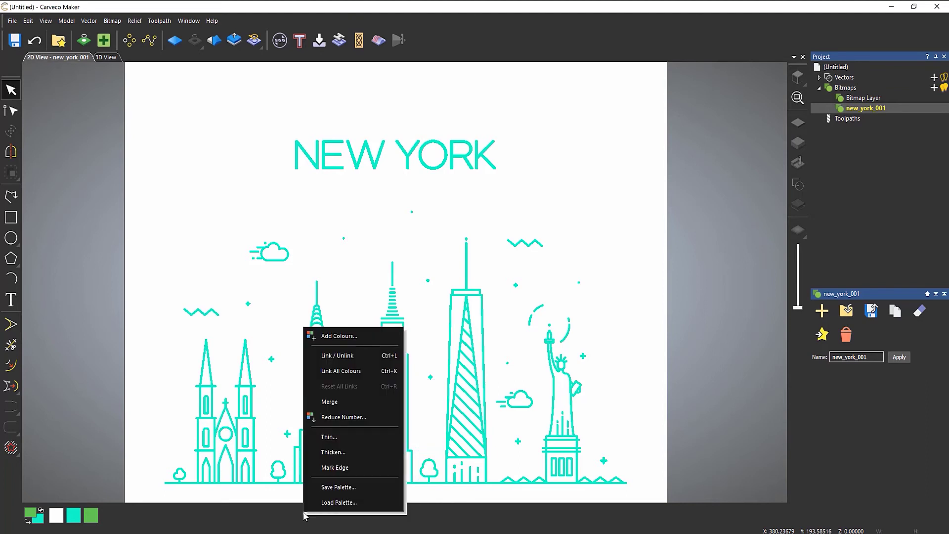
pyautogui.click(356, 337)
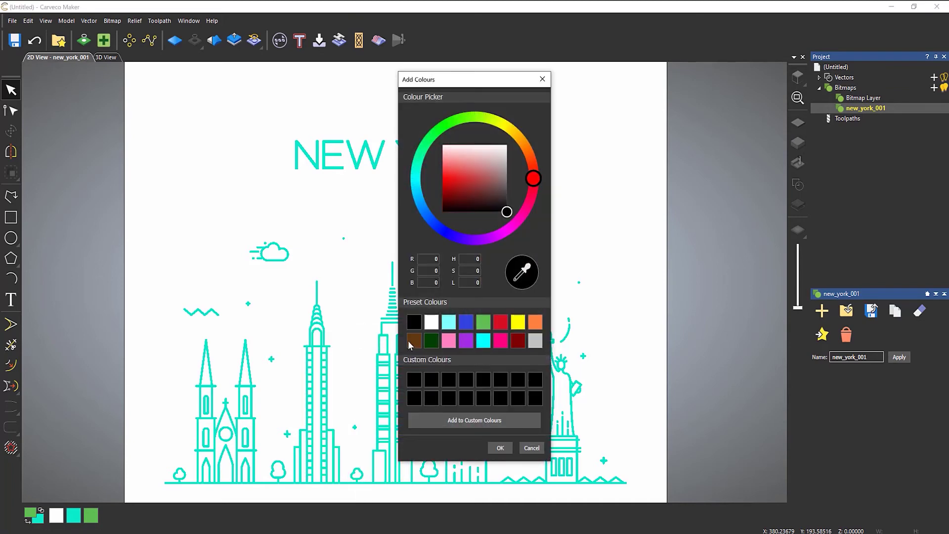
pyautogui.moveTo(506, 211); pyautogui.dragTo(466, 192)
pyautogui.moveTo(530, 176); pyautogui.dragTo(454, 122)
pyautogui.moveTo(465, 189); pyautogui.dragTo(442, 154)
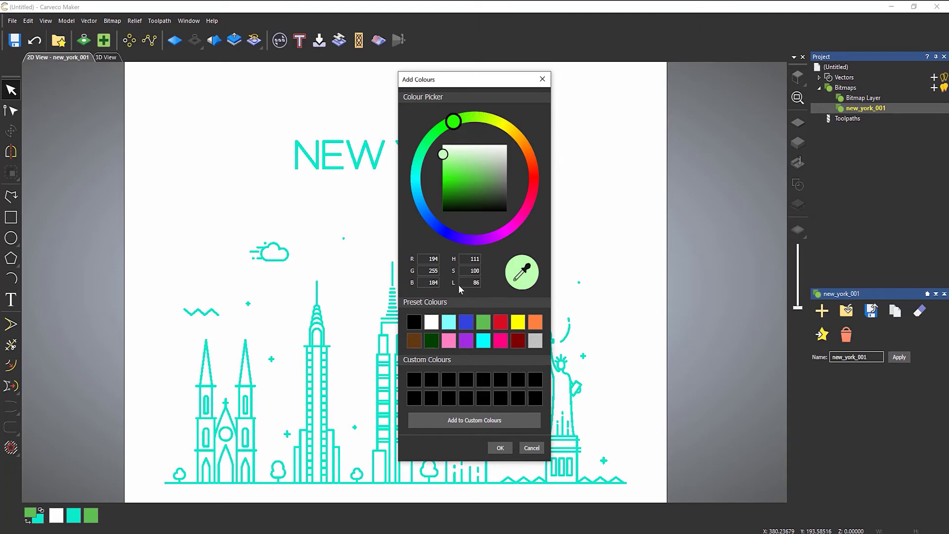
pyautogui.click(462, 421)
pyautogui.click(502, 447)
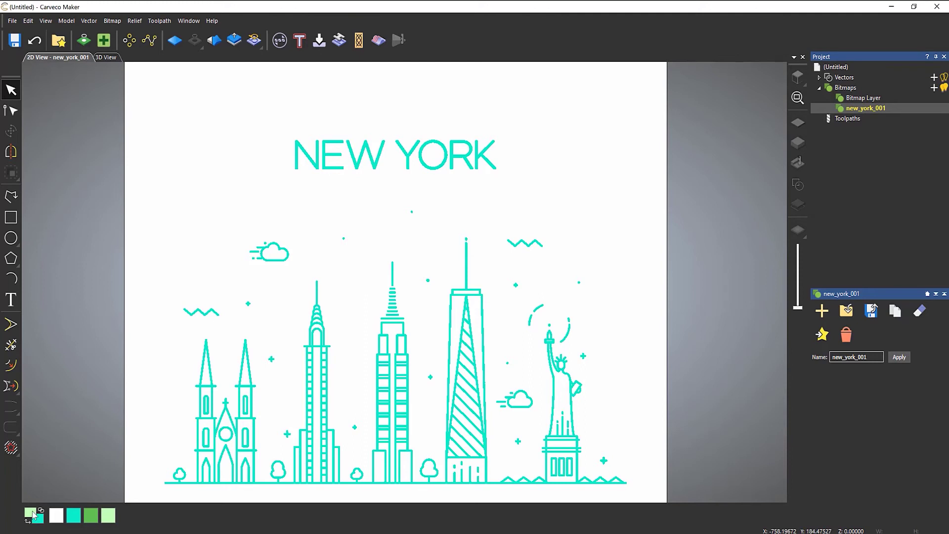
# Step: Make teal the primary colour and white the secondary colour, with the NEW lettering in close view
pyautogui.click(57, 516)
pyautogui.rightClick(59, 517)
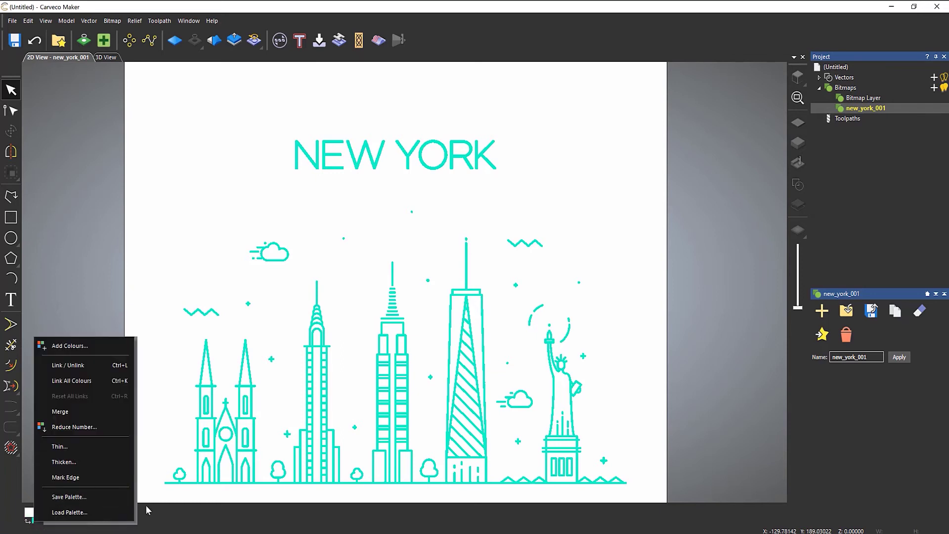
pyautogui.click(180, 511)
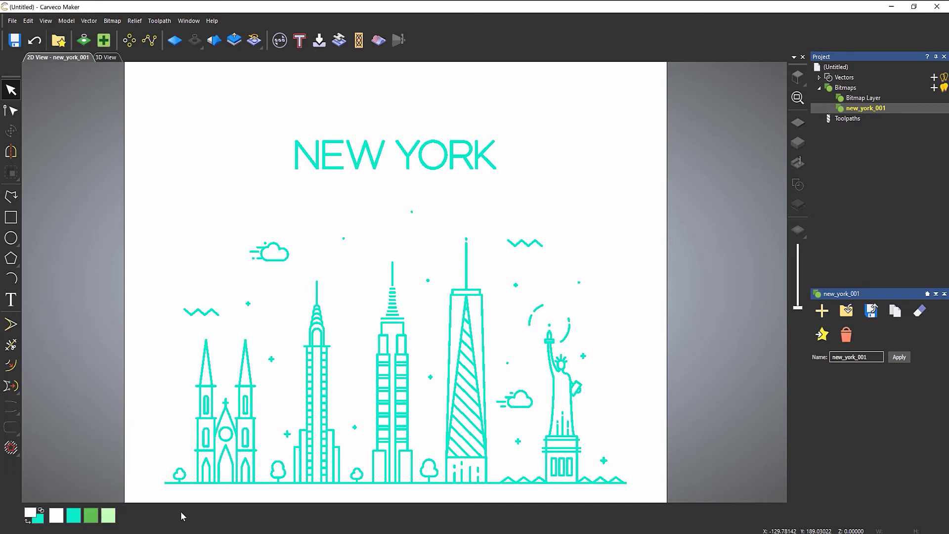
pyautogui.click(75, 517)
pyautogui.scroll(5, 335, 127)
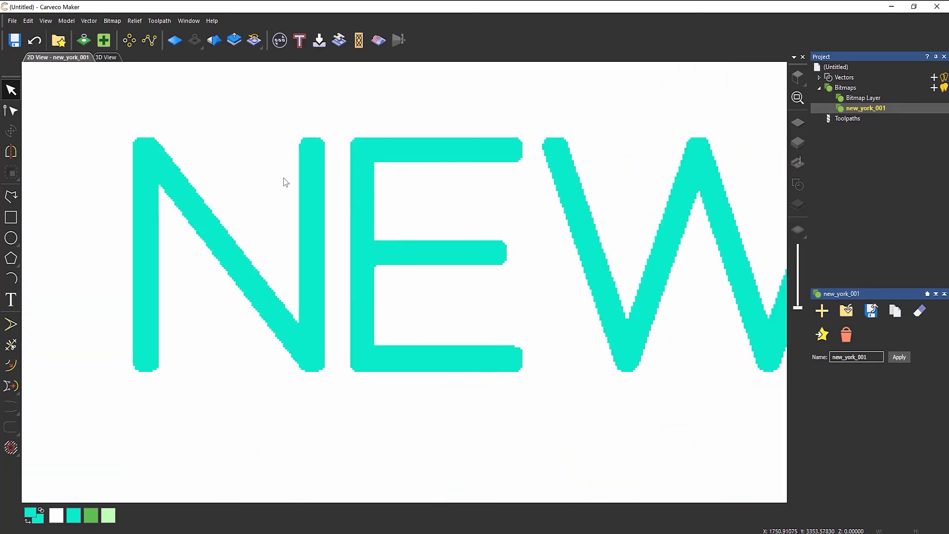
pyautogui.scroll(2, 226, 241)
pyautogui.scroll(-2, 227, 241)
pyautogui.scroll(2, 227, 241)
pyautogui.scroll(-2, 226, 239)
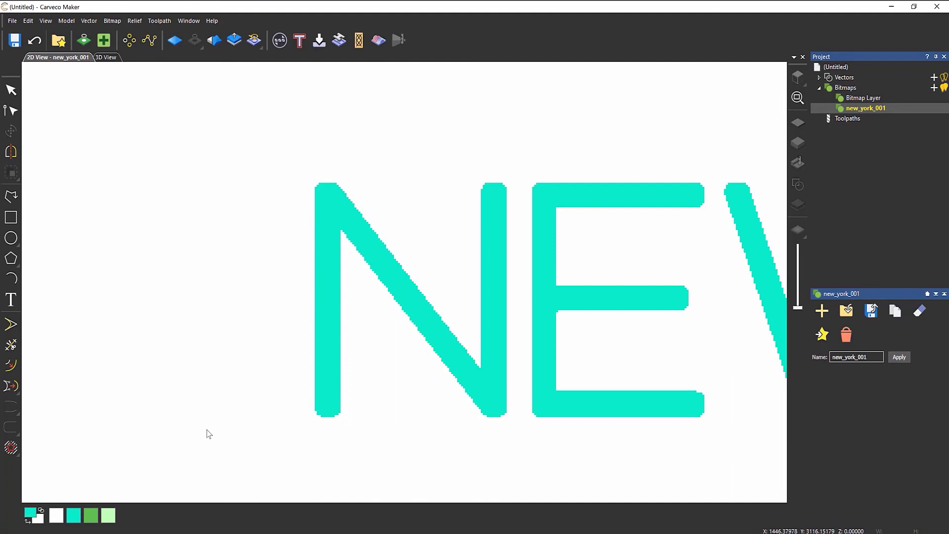
# Step: Try thinning the teal primary colour with the option to keep processing until finished, and undo the thinning
pyautogui.rightClick(39, 515)
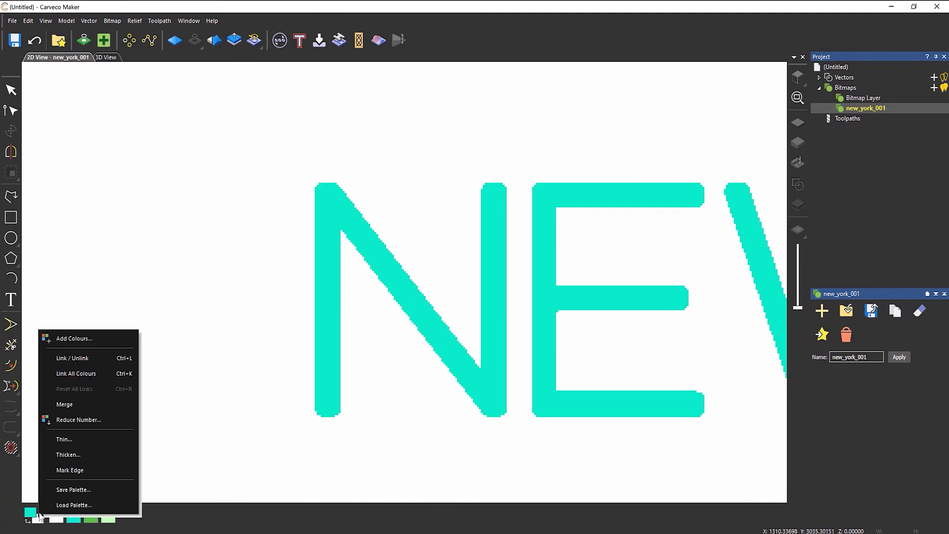
pyautogui.click(76, 439)
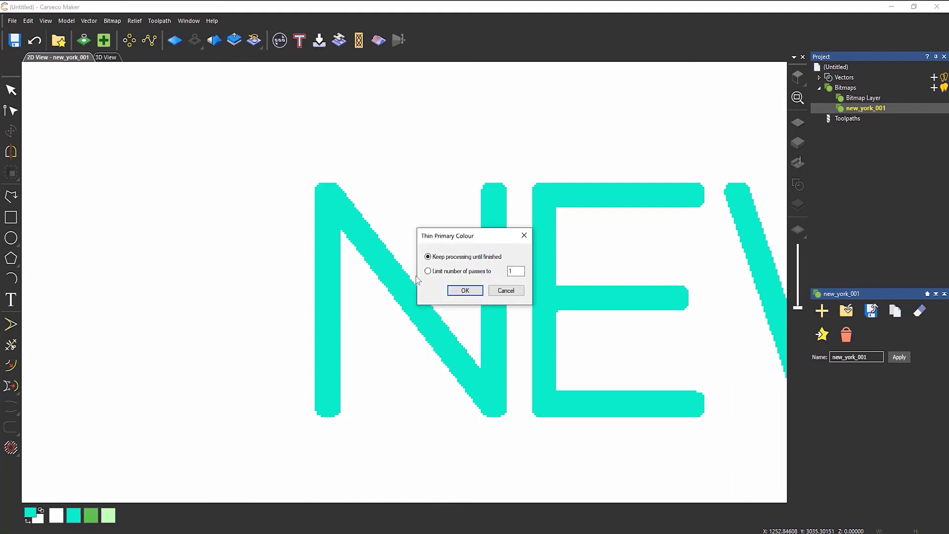
pyautogui.click(465, 291)
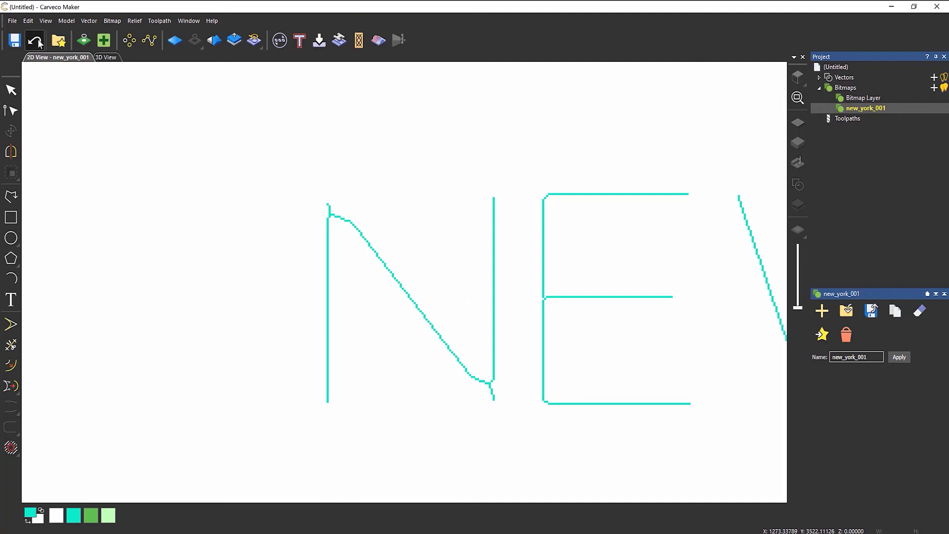
pyautogui.click(39, 43)
# Step: Try thinning the teal primary colour with the number of passes limited to 1, and undo it
pyautogui.rightClick(34, 517)
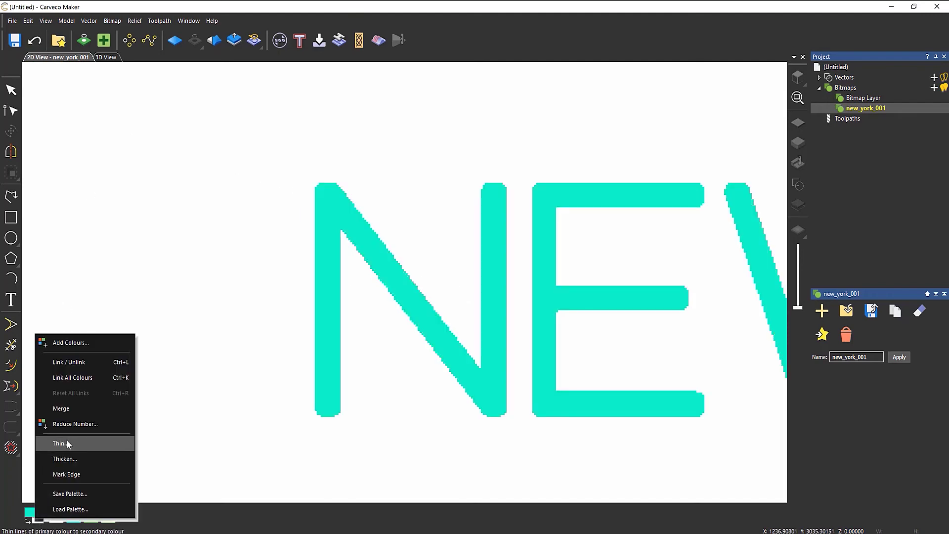
pyautogui.click(69, 443)
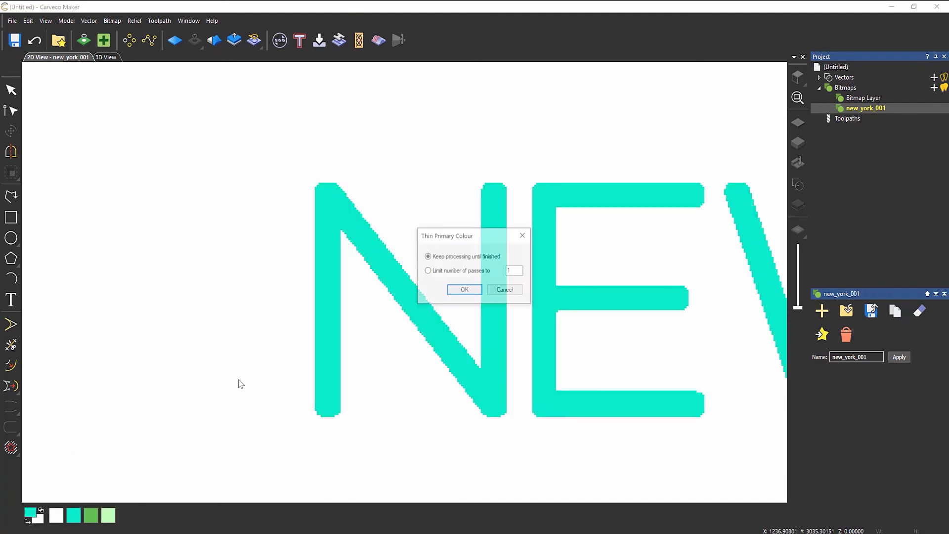
pyautogui.click(428, 271)
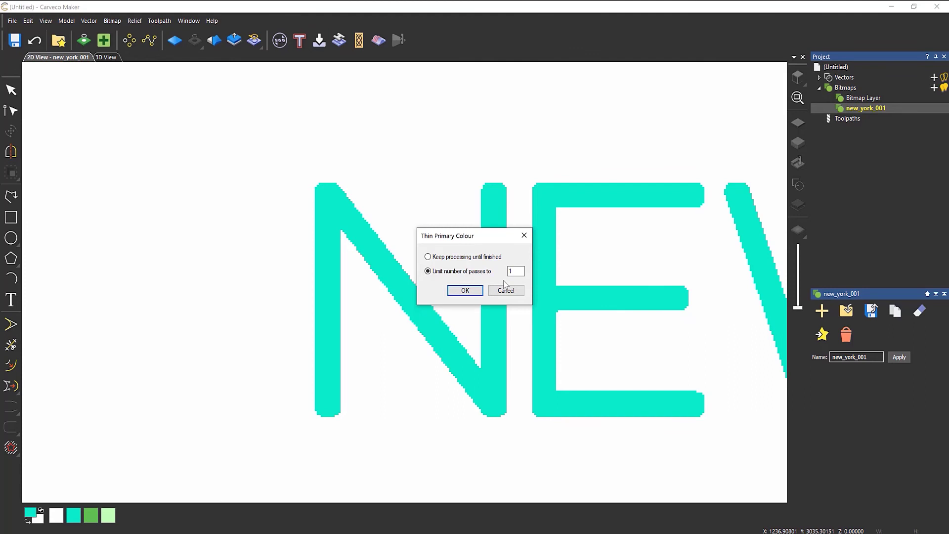
pyautogui.click(457, 292)
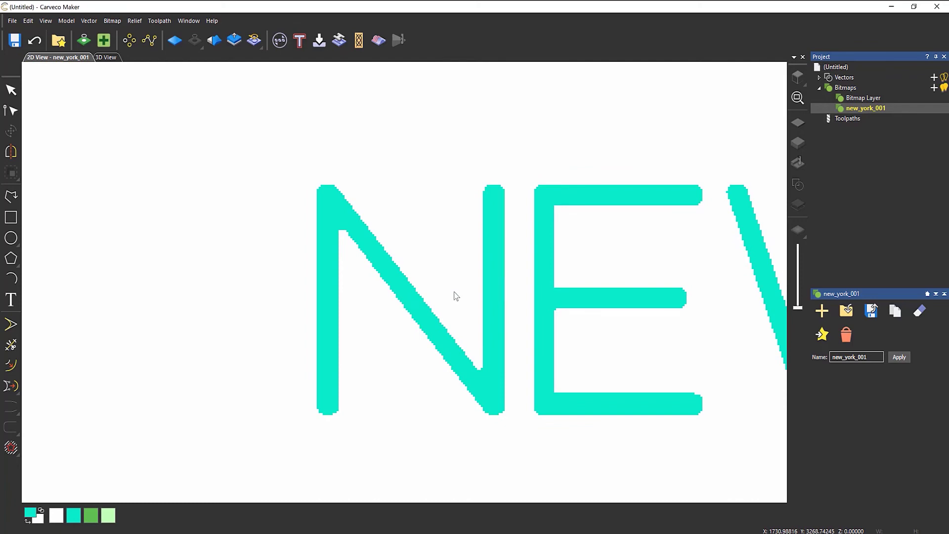
pyautogui.click(34, 40)
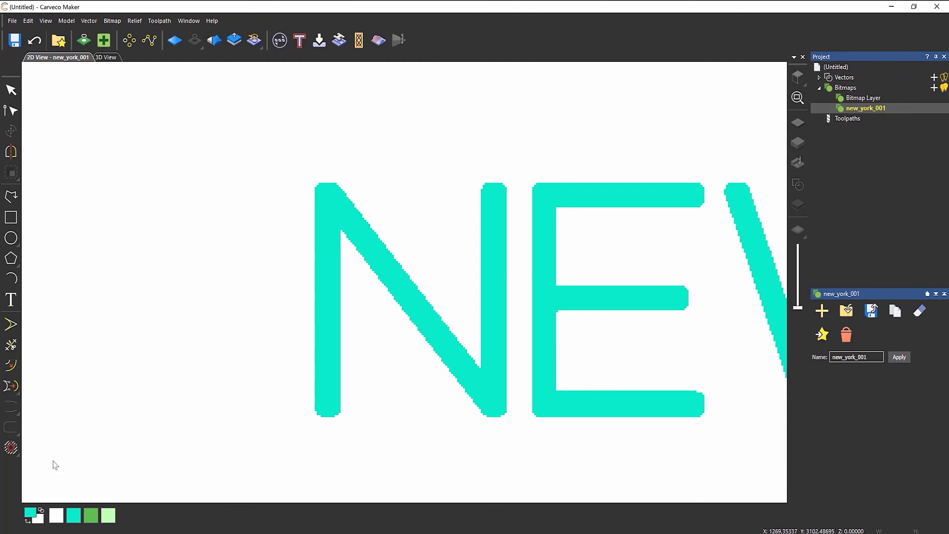
# Step: Try thinning the teal primary colour with the number of passes limited to 2, and undo it
pyautogui.rightClick(40, 515)
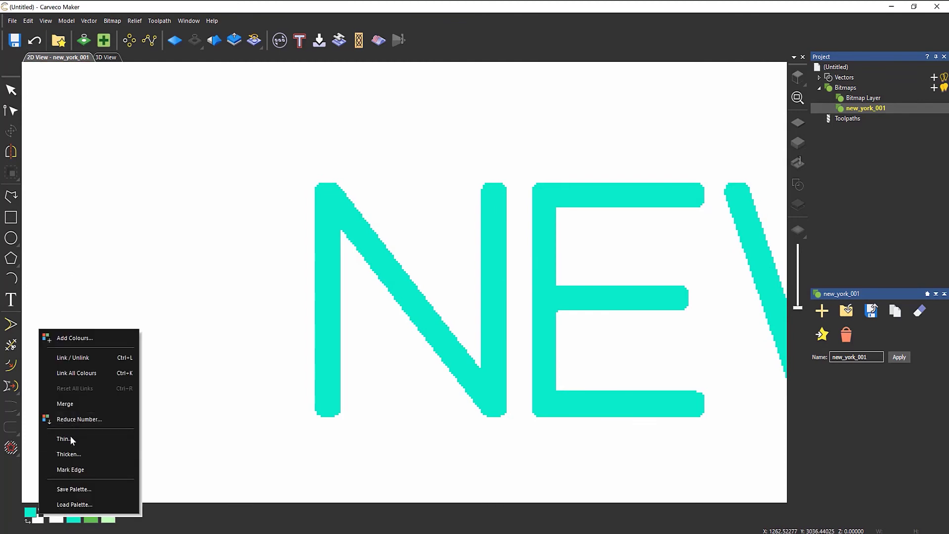
pyautogui.click(70, 438)
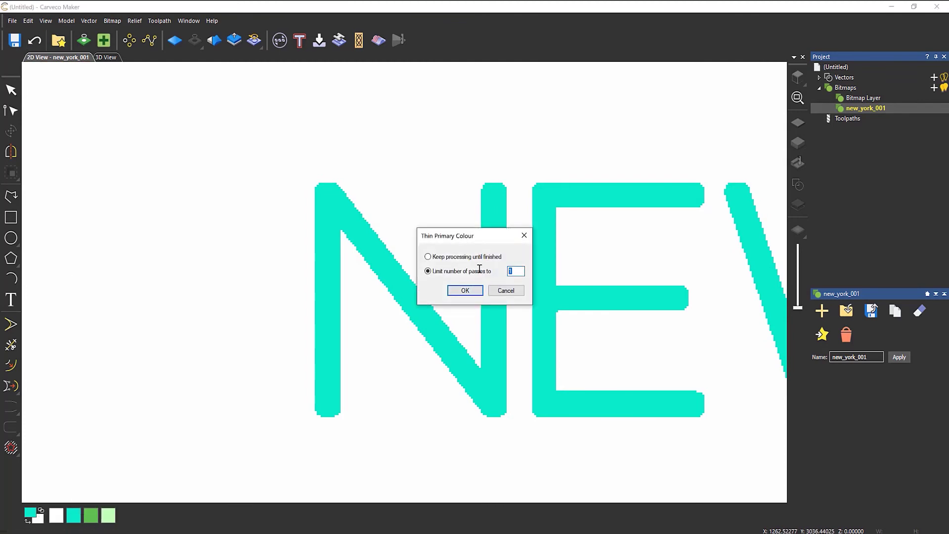
pyautogui.write('2')
pyautogui.click(465, 290)
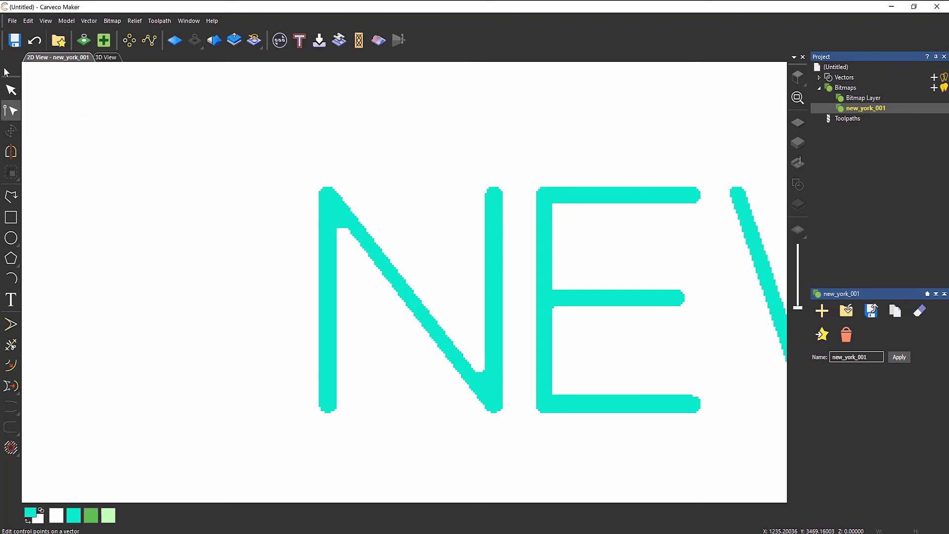
pyautogui.click(35, 41)
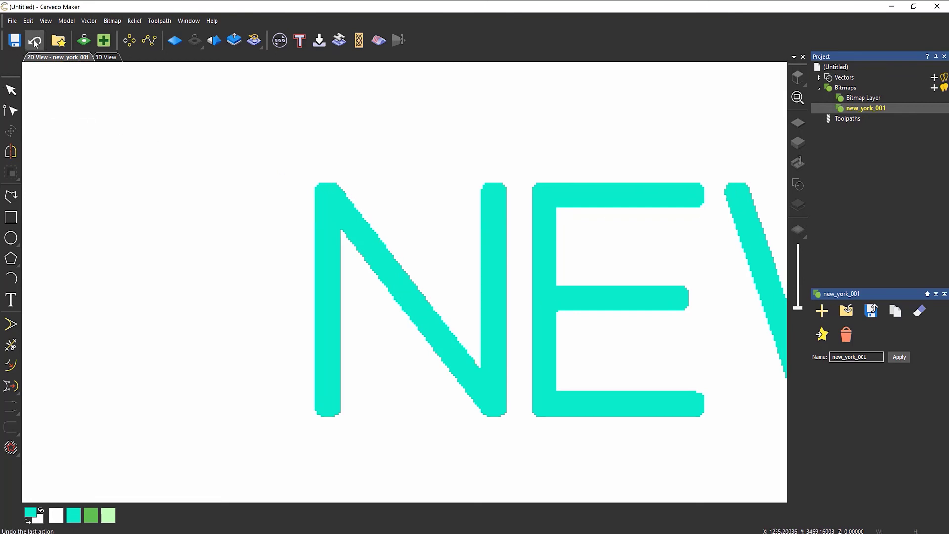
# Step: Swap the primary and secondary colours back and forth repeatedly, ending with teal as primary and white as secondary
pyautogui.click(27, 522)
pyautogui.click(28, 522)
pyautogui.doubleClick(27, 522)
pyautogui.click(27, 522)
pyautogui.click(27, 521)
pyautogui.click(27, 522)
pyautogui.click(28, 522)
pyautogui.click(28, 522)
pyautogui.click(28, 522)
pyautogui.click(28, 521)
pyautogui.click(27, 522)
# Step: Set teal as the secondary colour as well, and thicken the teal areas of the bitmap by 1 pixel
pyautogui.rightClick(74, 516)
pyautogui.rightClick(34, 514)
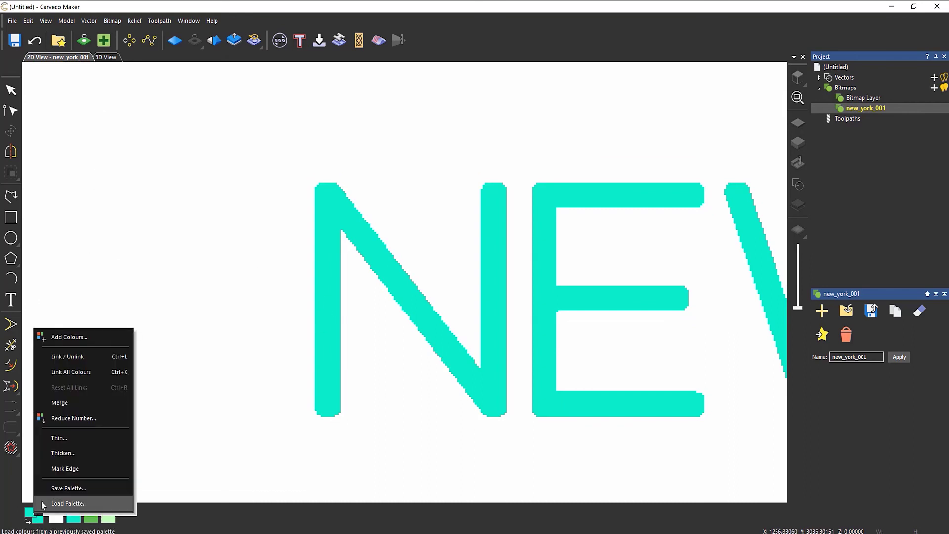
pyautogui.click(68, 454)
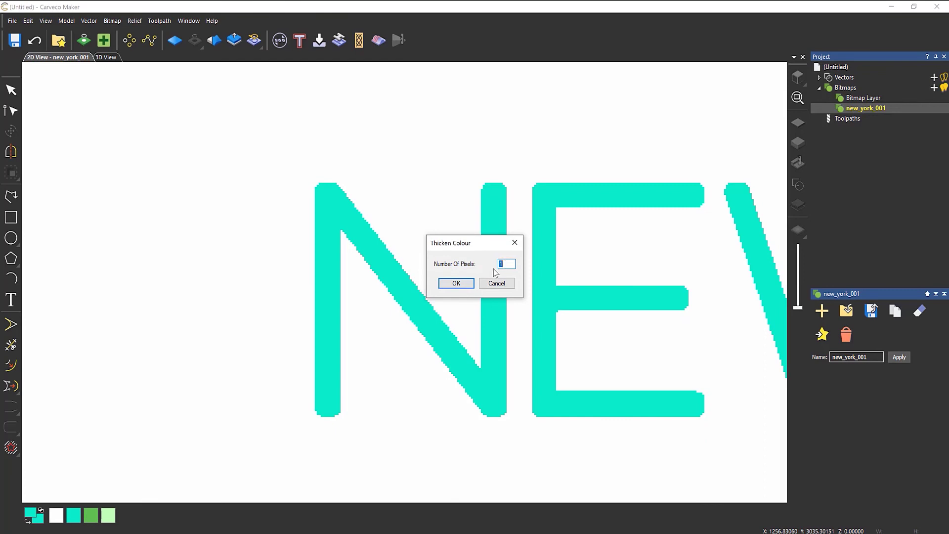
pyautogui.click(455, 283)
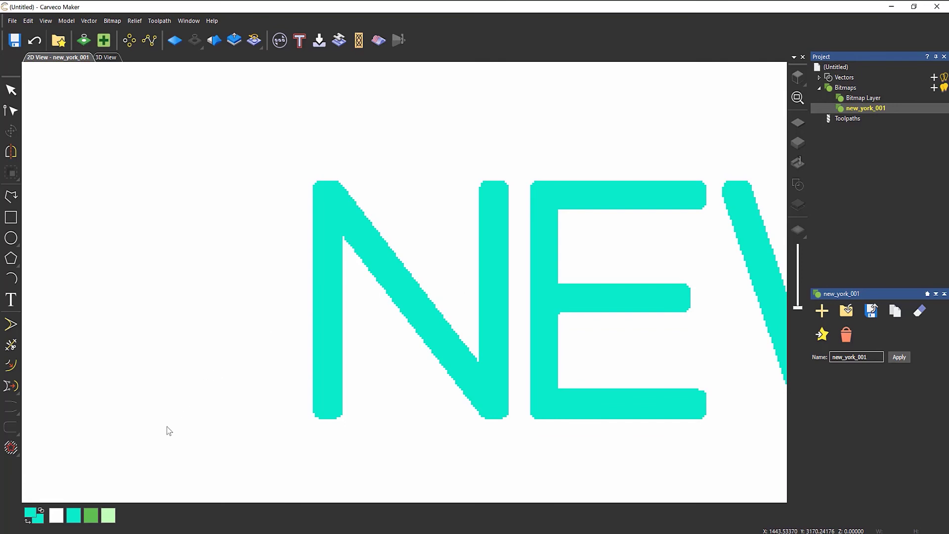
# Step: Try thickening the teal colour again, this time by 5 pixels
pyautogui.rightClick(31, 513)
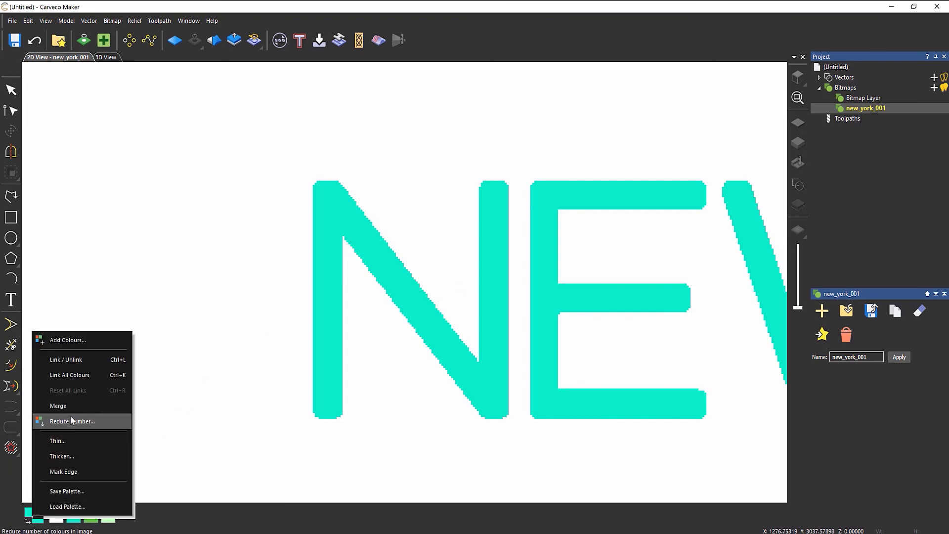
pyautogui.click(70, 456)
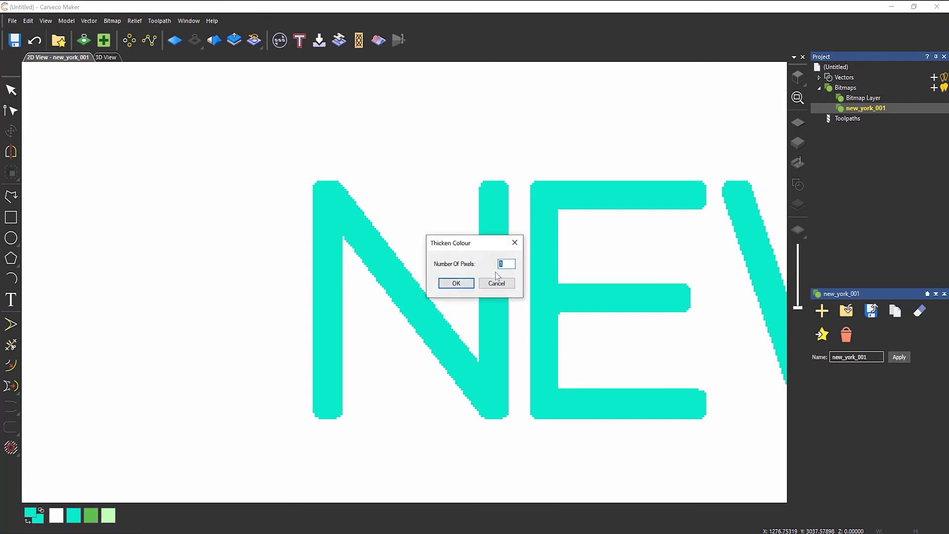
pyautogui.write('5')
pyautogui.click(456, 283)
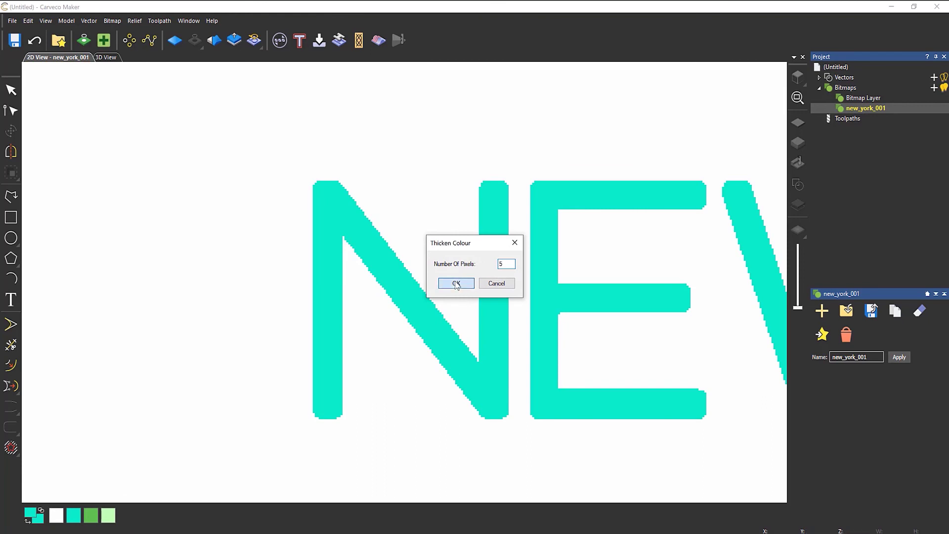
# Step: Examine the thickened teal lettering and the New York buildings across the bitmap
pyautogui.scroll(-2, 402, 316)
pyautogui.scroll(-3, 402, 316)
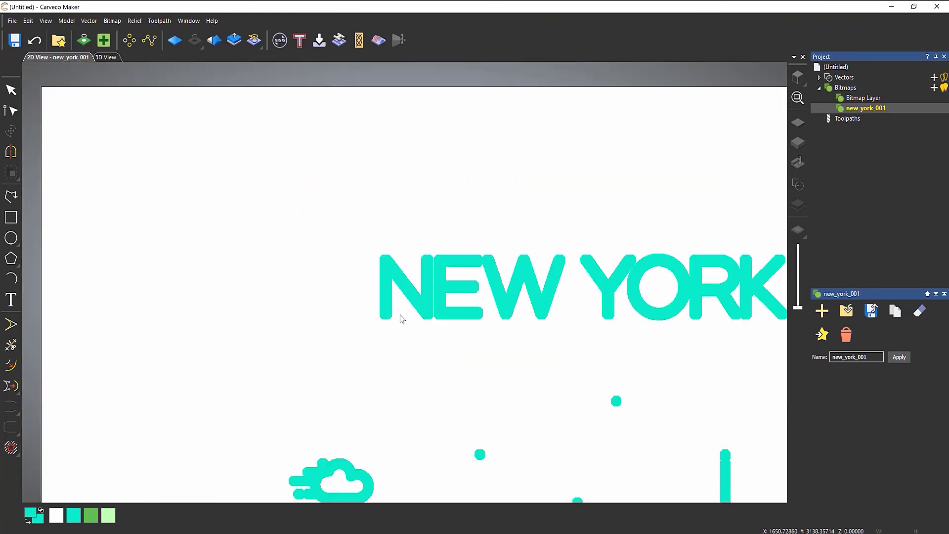
pyautogui.scroll(4, 438, 417)
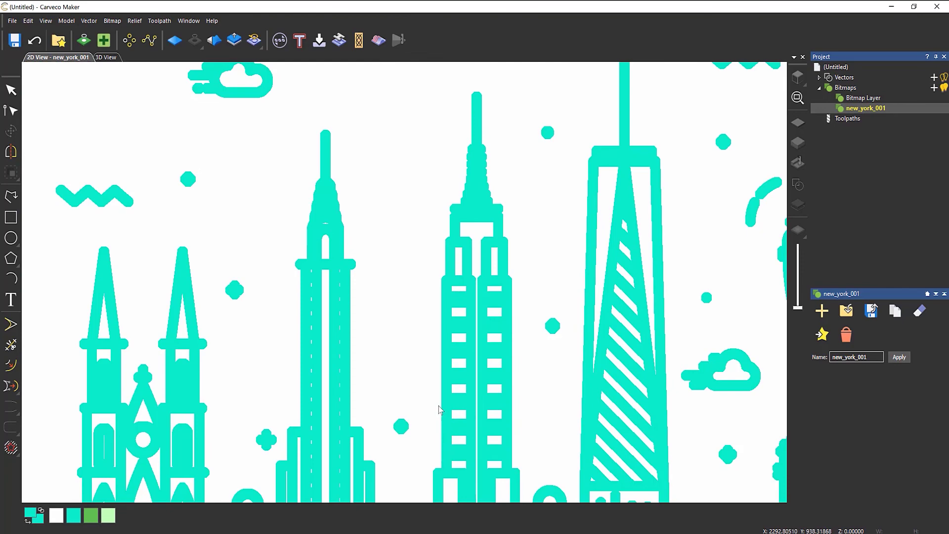
pyautogui.scroll(-2, 438, 402)
pyautogui.scroll(5, 427, 69)
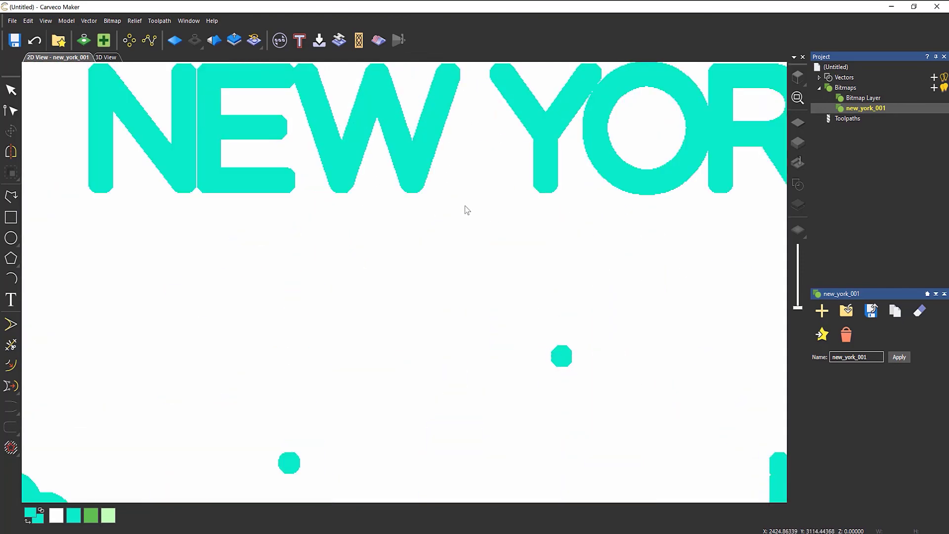
pyautogui.scroll(-1, 465, 206)
pyautogui.scroll(1, 444, 324)
pyautogui.scroll(-1, 415, 359)
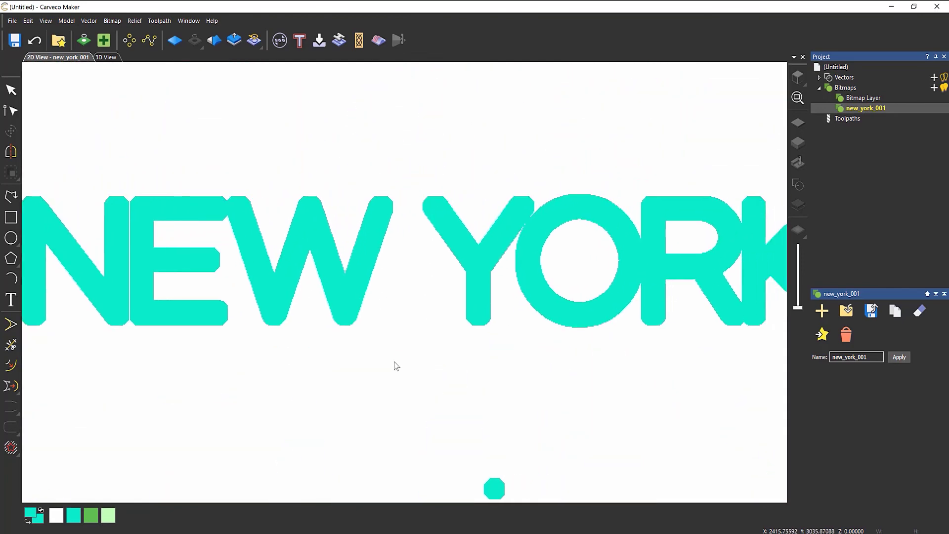
pyautogui.scroll(-2, 402, 340)
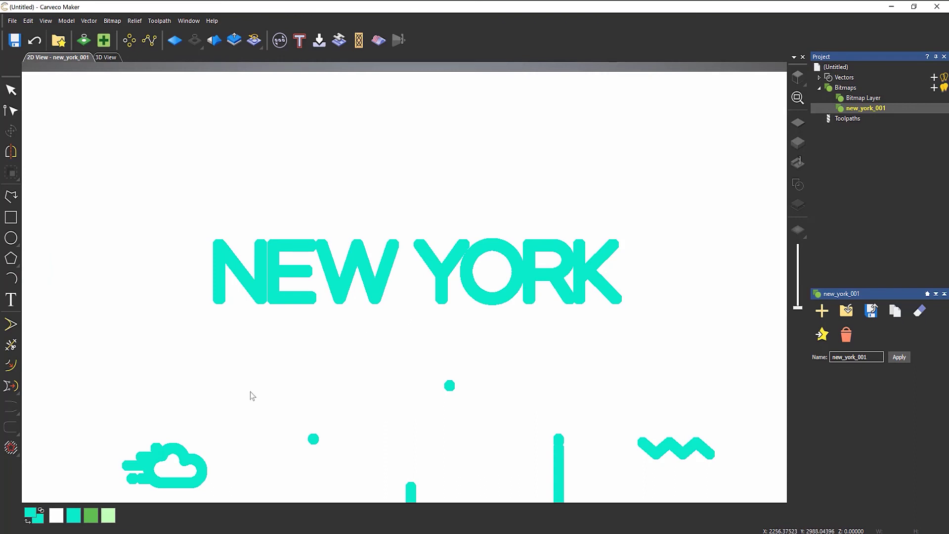
# Step: Undo both thickenings of the teal colour
pyautogui.click(33, 44)
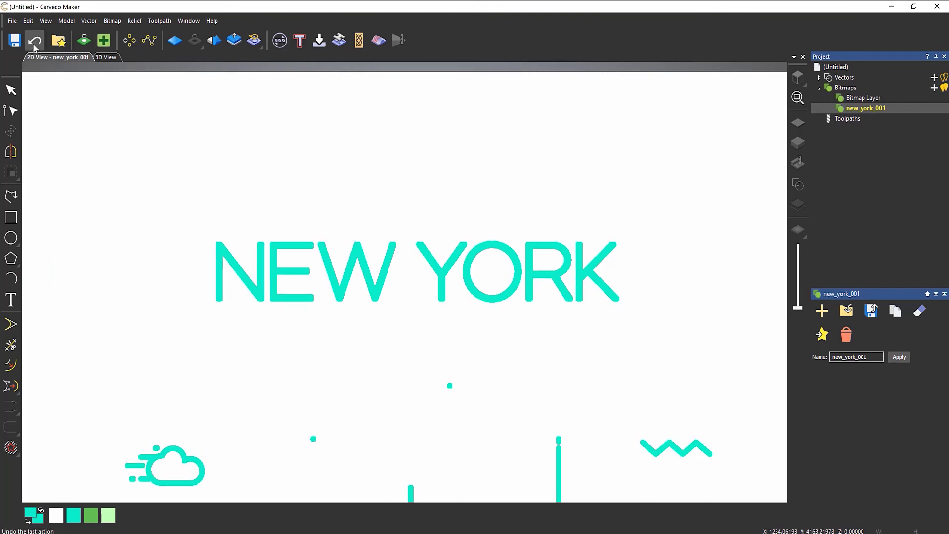
pyautogui.click(34, 45)
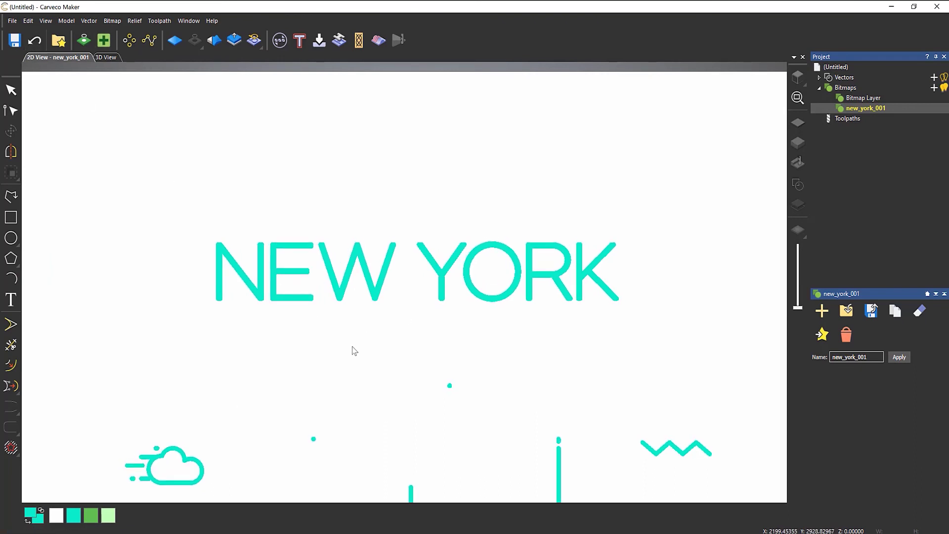
# Step: Add the preset red to the bitmap's colour palette and store it among the custom colours
pyautogui.rightClick(32, 514)
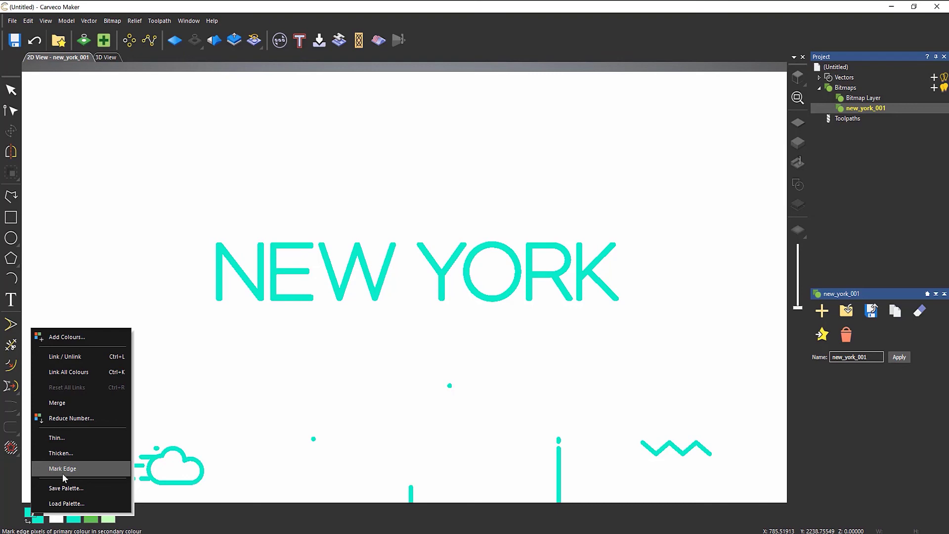
pyautogui.click(162, 515)
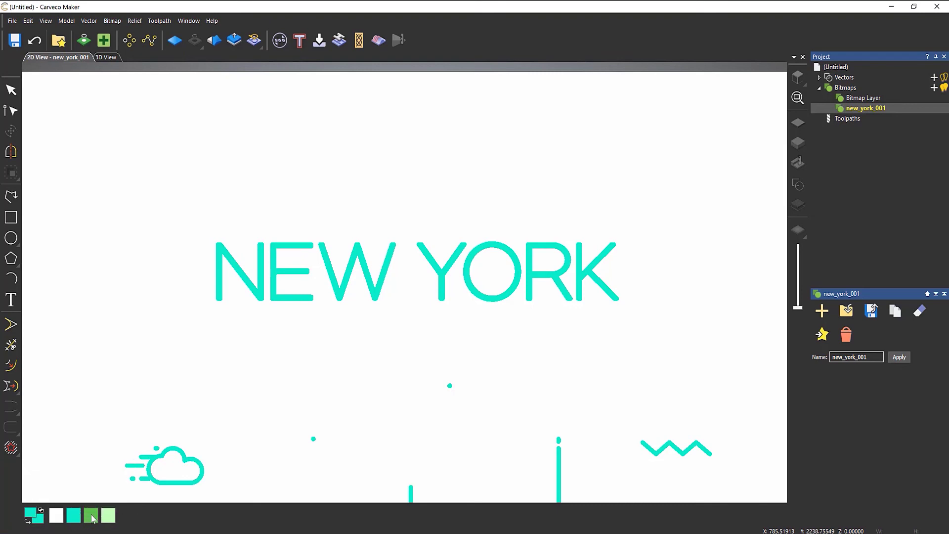
pyautogui.rightClick(144, 515)
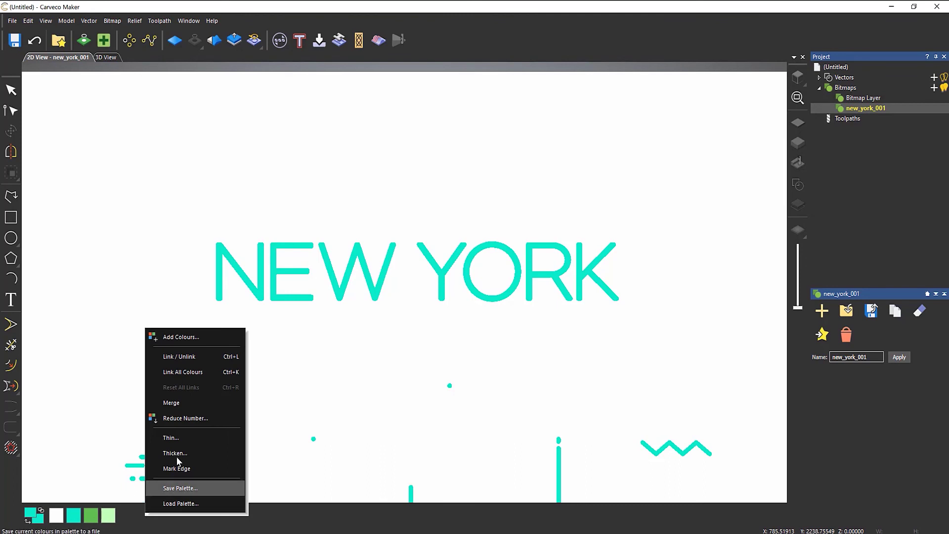
pyautogui.click(189, 330)
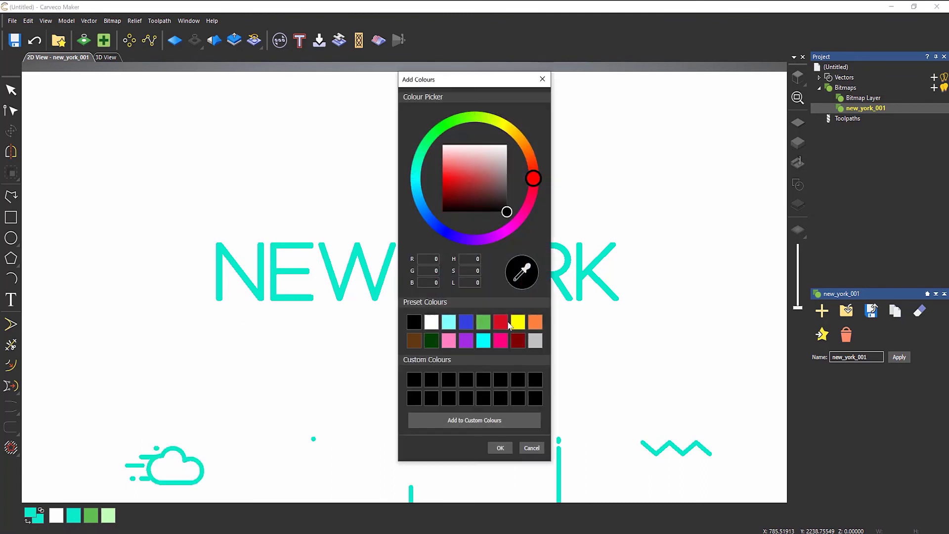
pyautogui.click(500, 322)
pyautogui.click(482, 420)
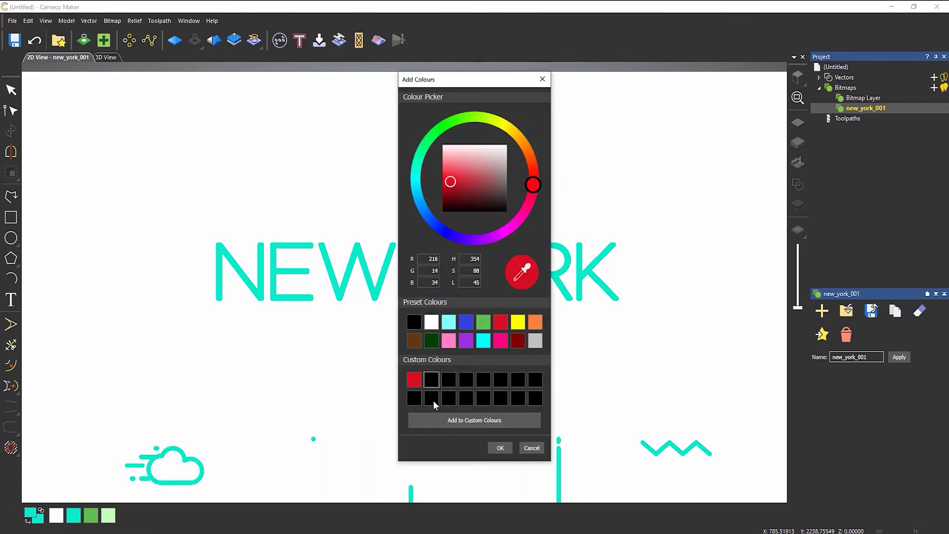
pyautogui.click(500, 447)
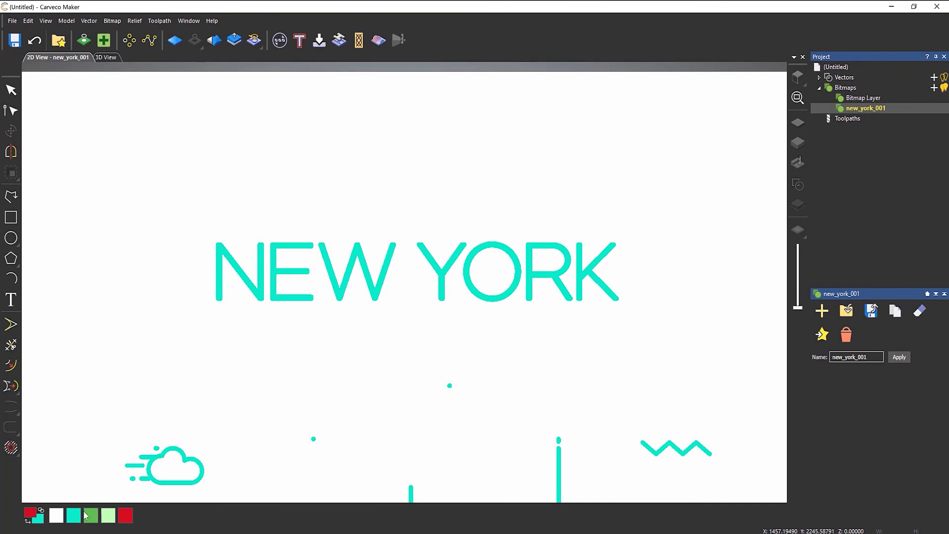
# Step: Swap the primary and secondary colours so teal is primary and red is secondary
pyautogui.rightClick(39, 516)
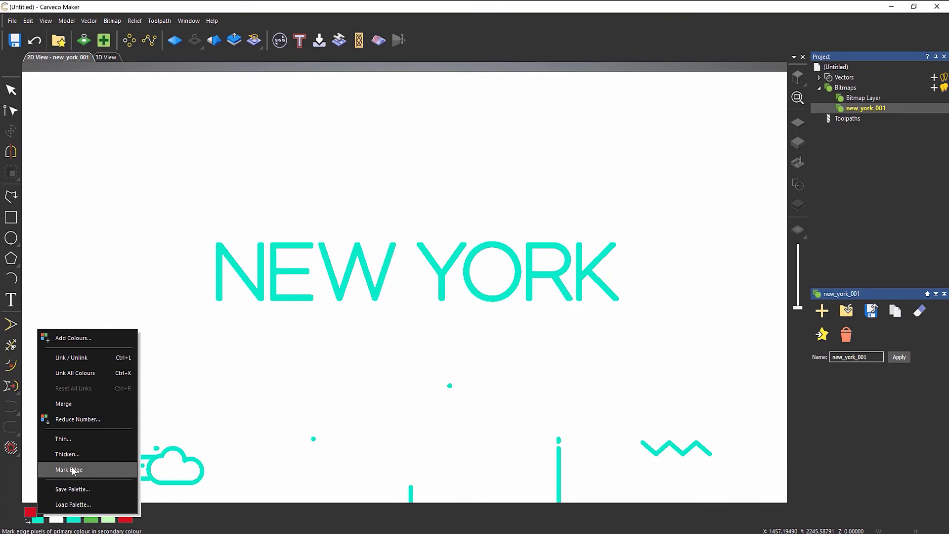
pyautogui.click(167, 516)
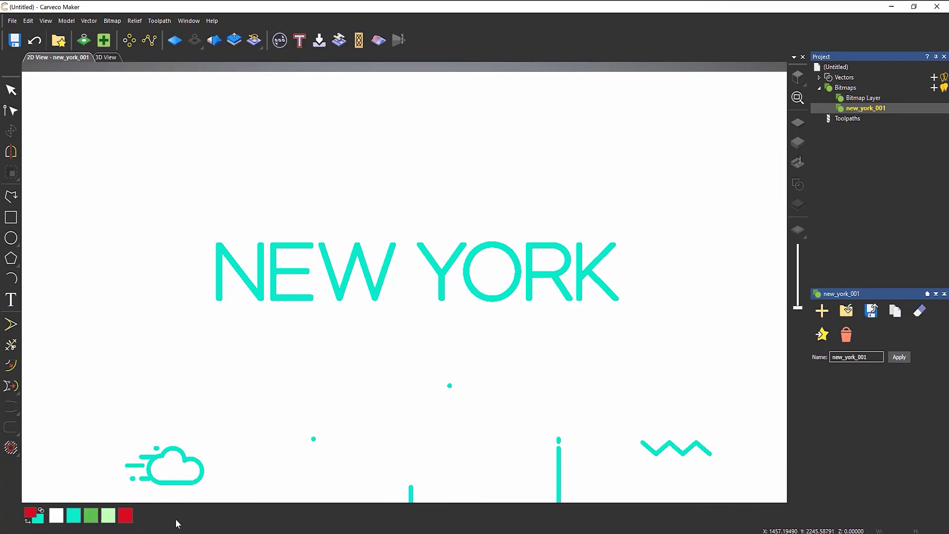
pyautogui.click(30, 521)
# Step: Mark the edges of the teal areas in the red secondary colour
pyautogui.scroll(2, 286, 222)
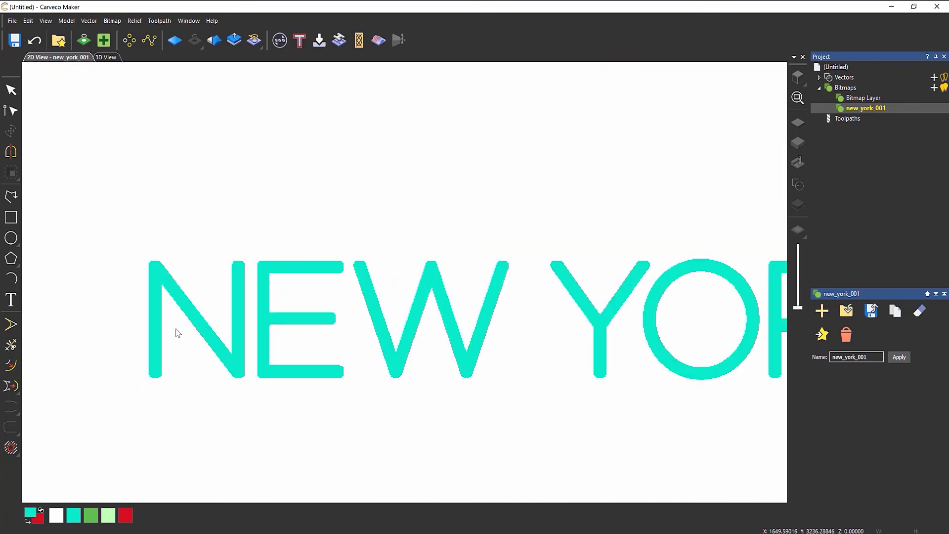
pyautogui.scroll(1, 264, 339)
pyautogui.moveTo(265, 339); pyautogui.dragTo(322, 333, button='middle')
pyautogui.moveTo(350, 426); pyautogui.dragTo(795, 482, button='middle')
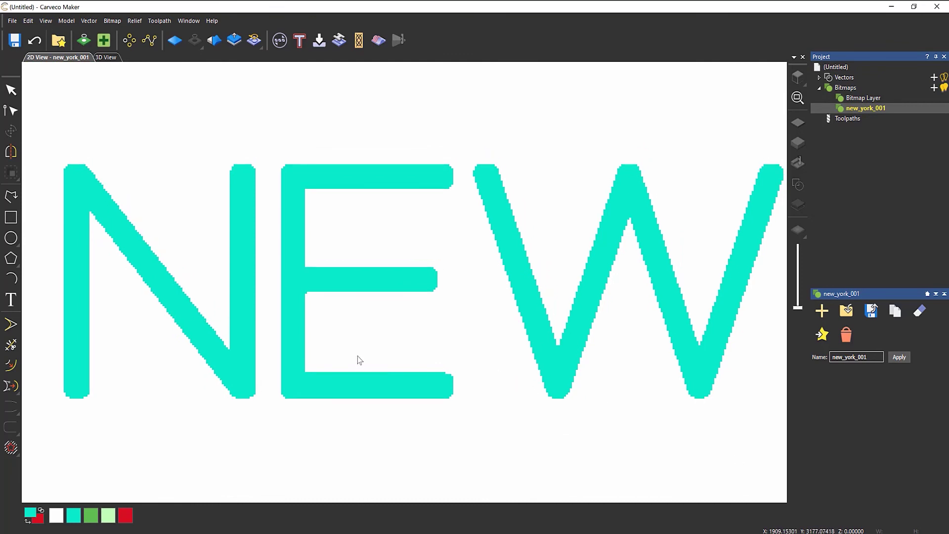
pyautogui.rightClick(33, 515)
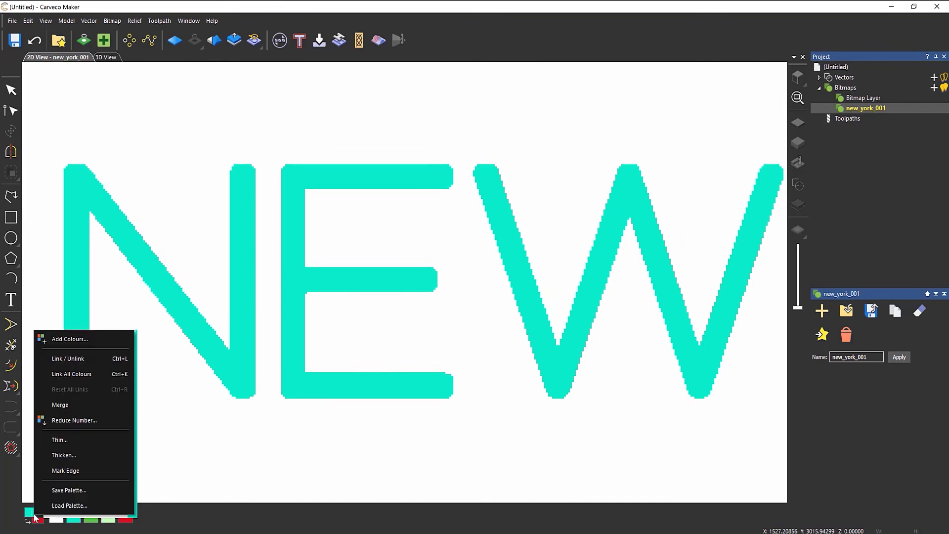
pyautogui.click(71, 467)
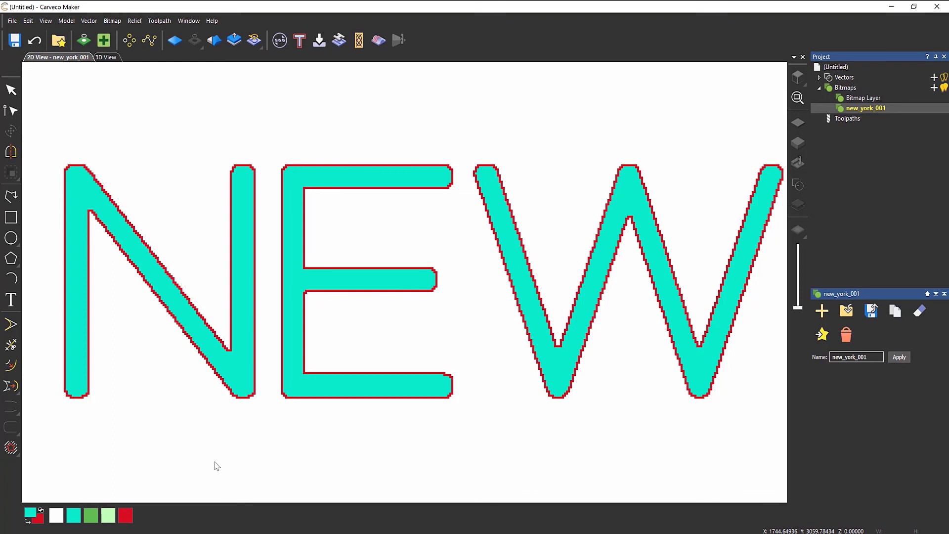
# Step: Make red the primary colour and thicken the red outline around the teal shapes
pyautogui.click(126, 515)
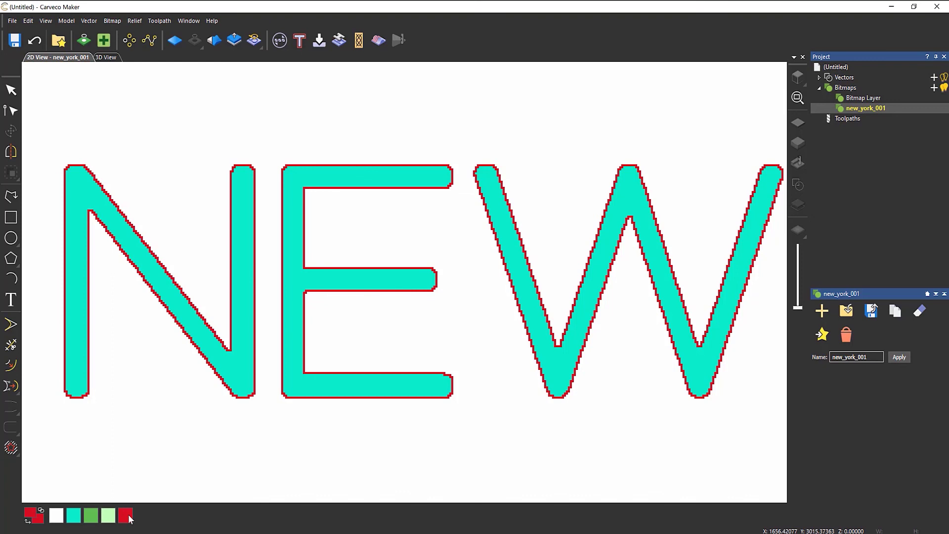
pyautogui.rightClick(35, 519)
pyautogui.click(67, 460)
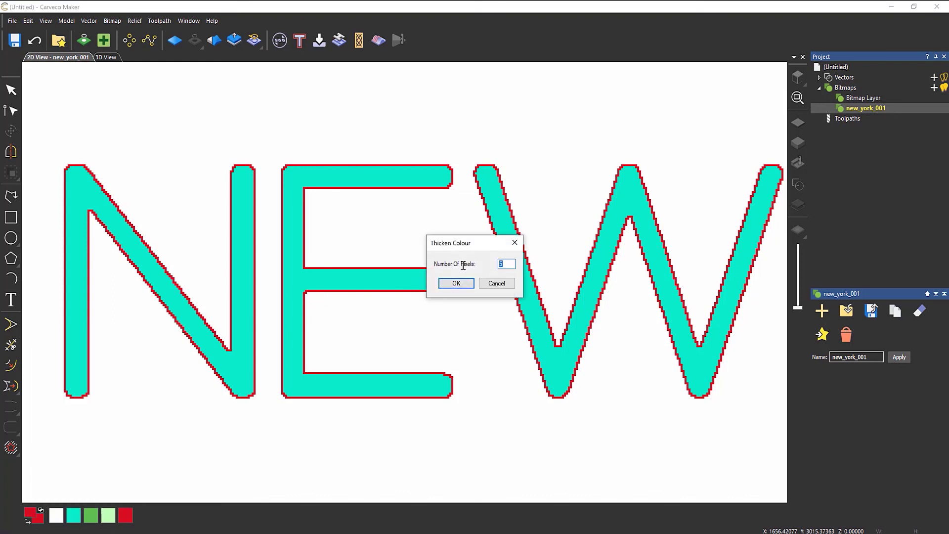
pyautogui.click(457, 285)
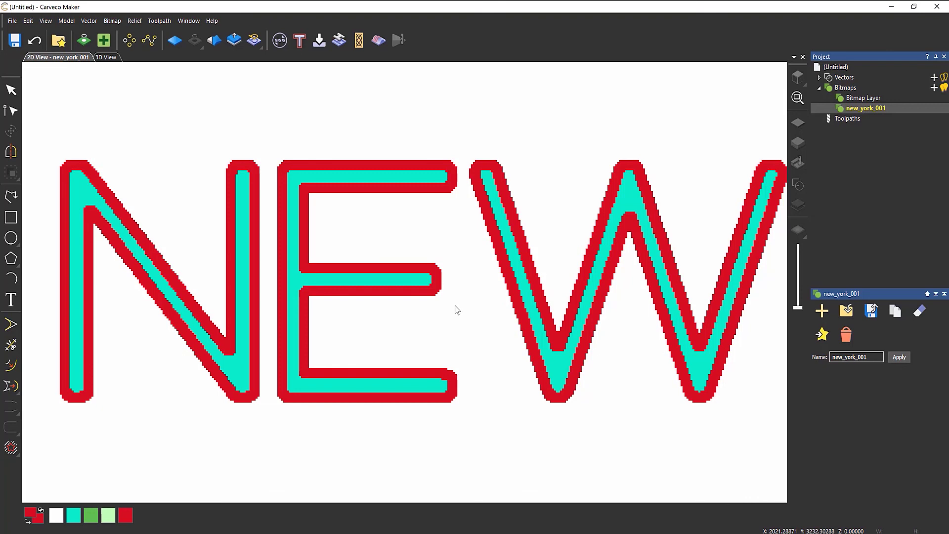
pyautogui.rightClick(152, 517)
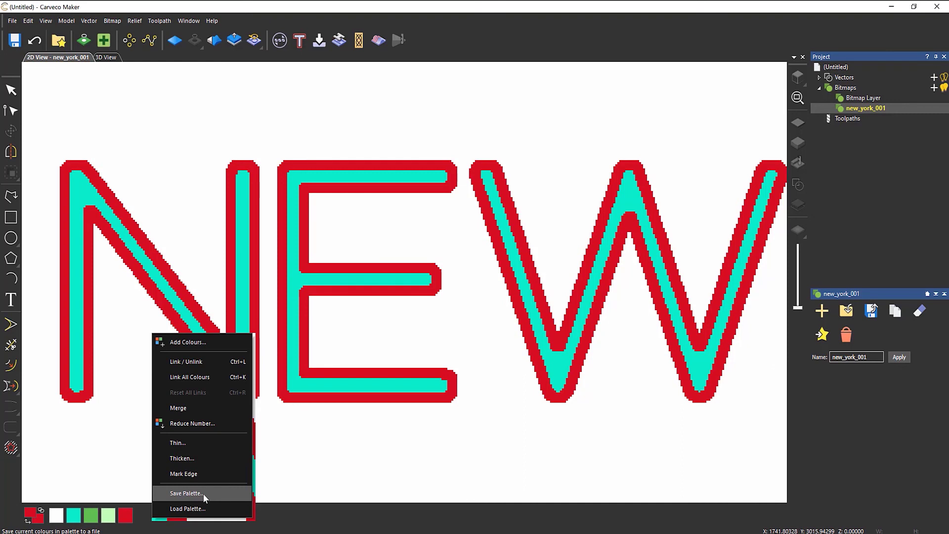
pyautogui.click(339, 511)
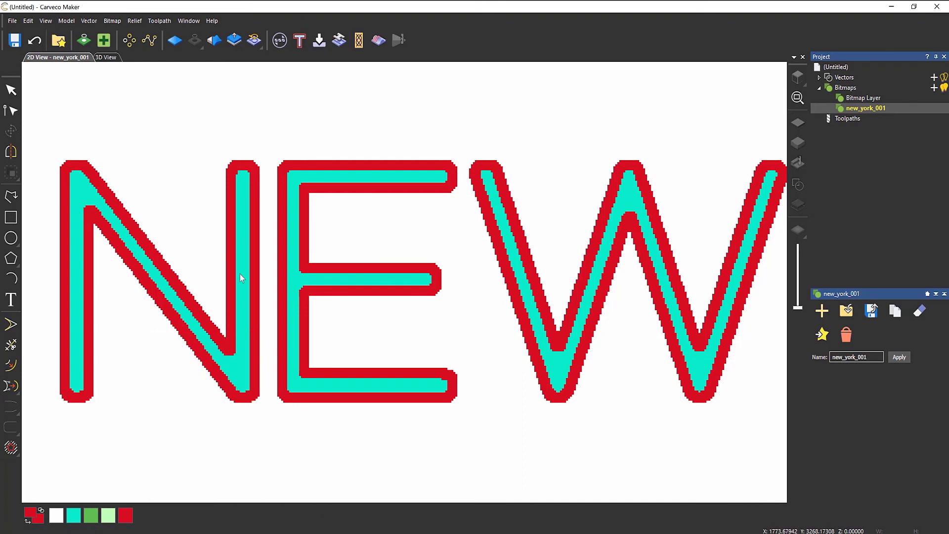